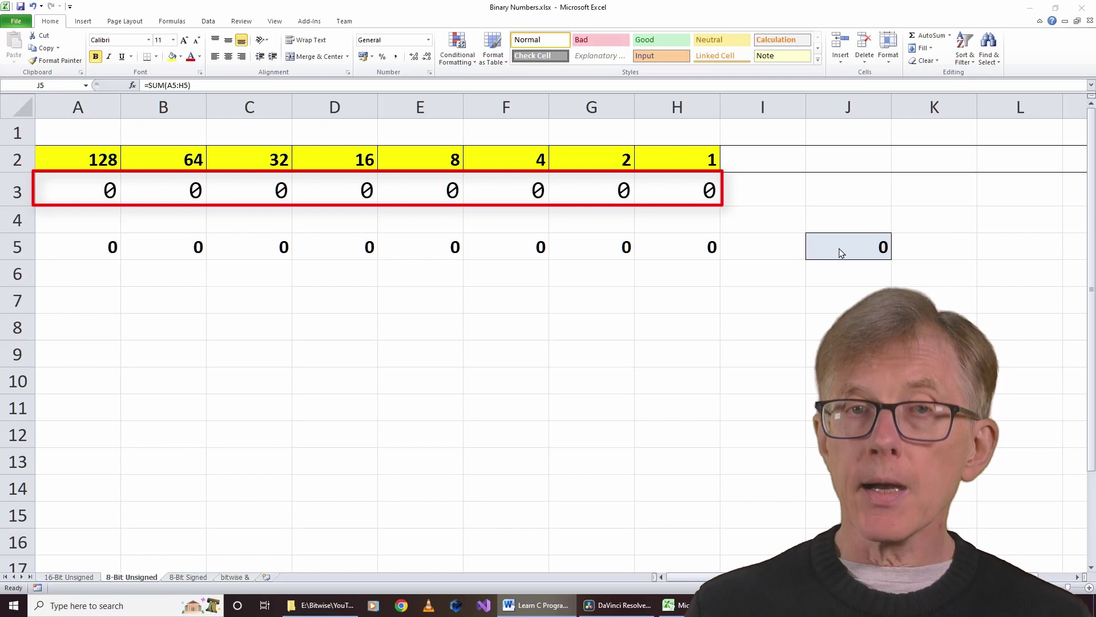
Step: Enter 1 in H3 so J5's =SUM(A5:H5) total reads 1, highlighting column H's place value 1
left_click(841, 253)
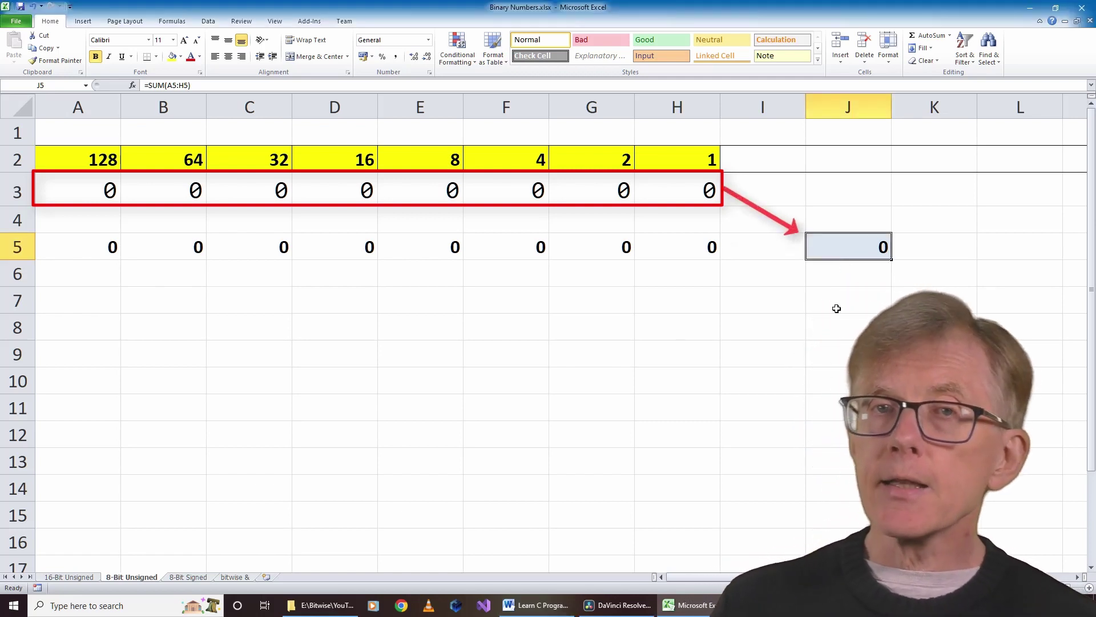
left_click(677, 184)
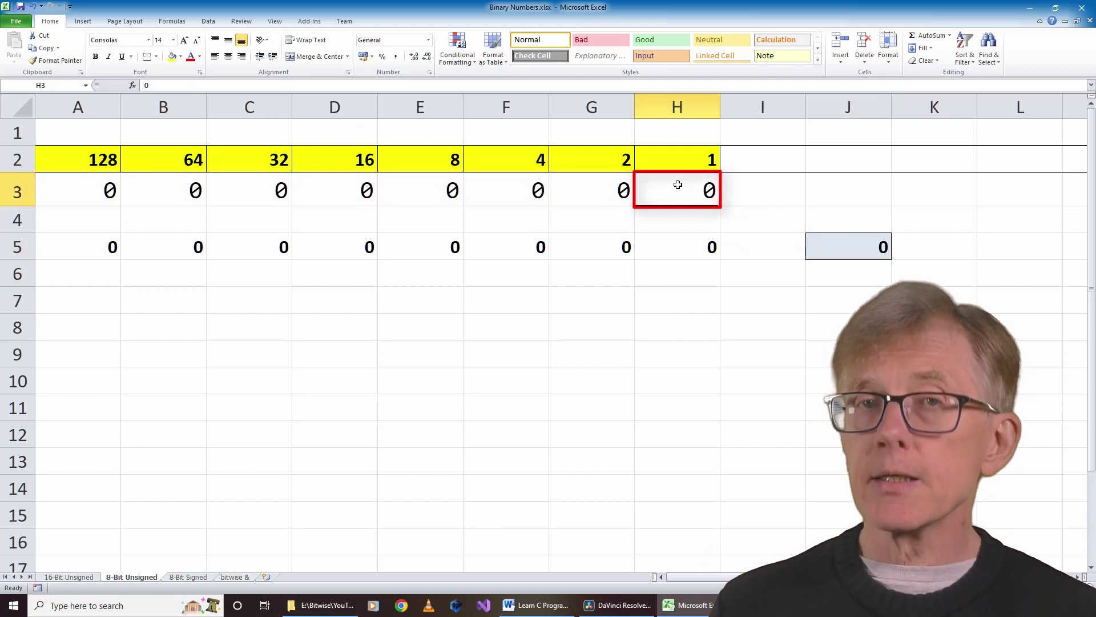
type("1")
key("Return")
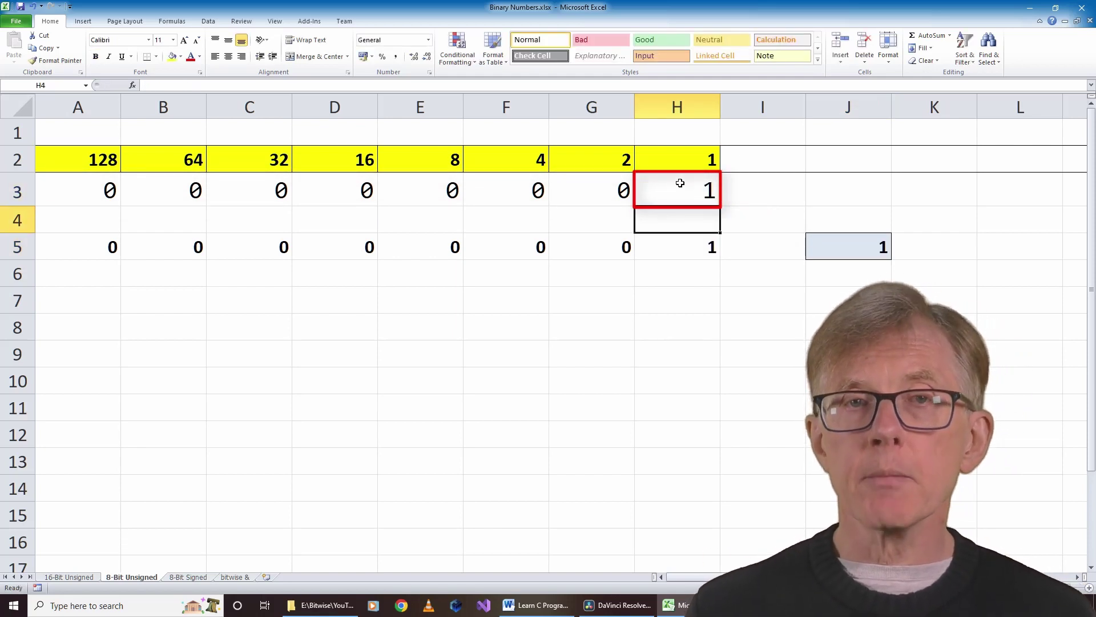
left_click(845, 249)
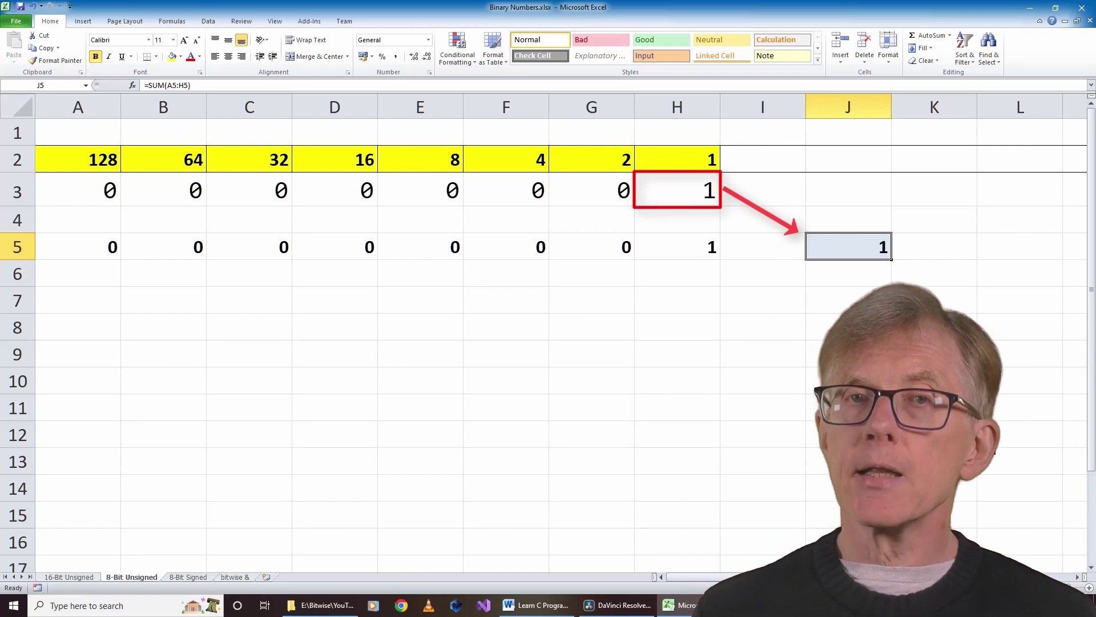
left_click(690, 109)
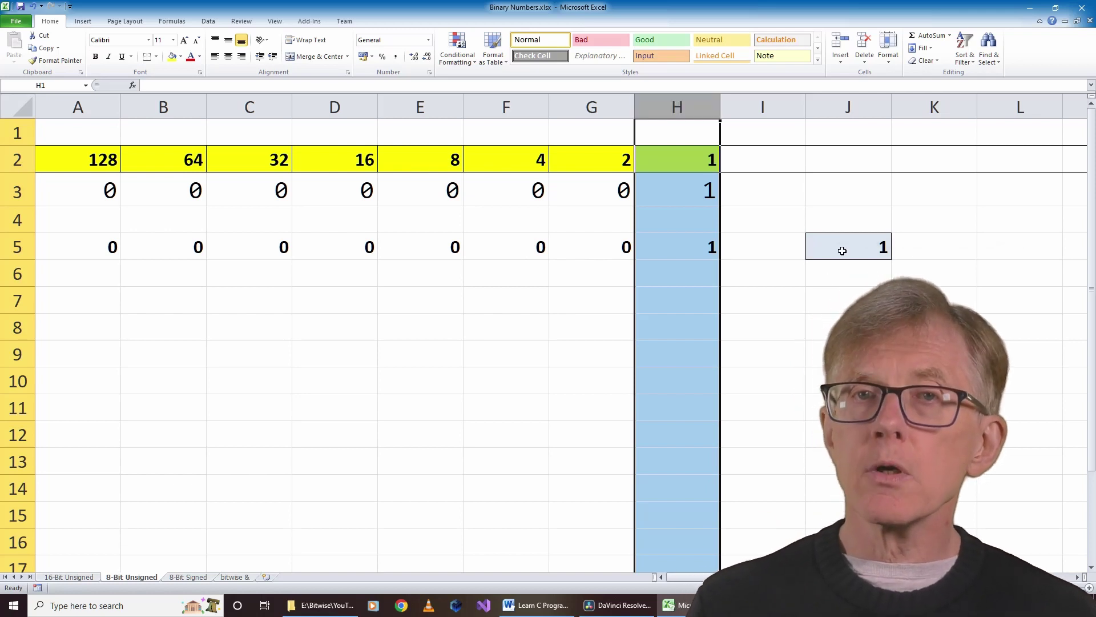
left_click(693, 161)
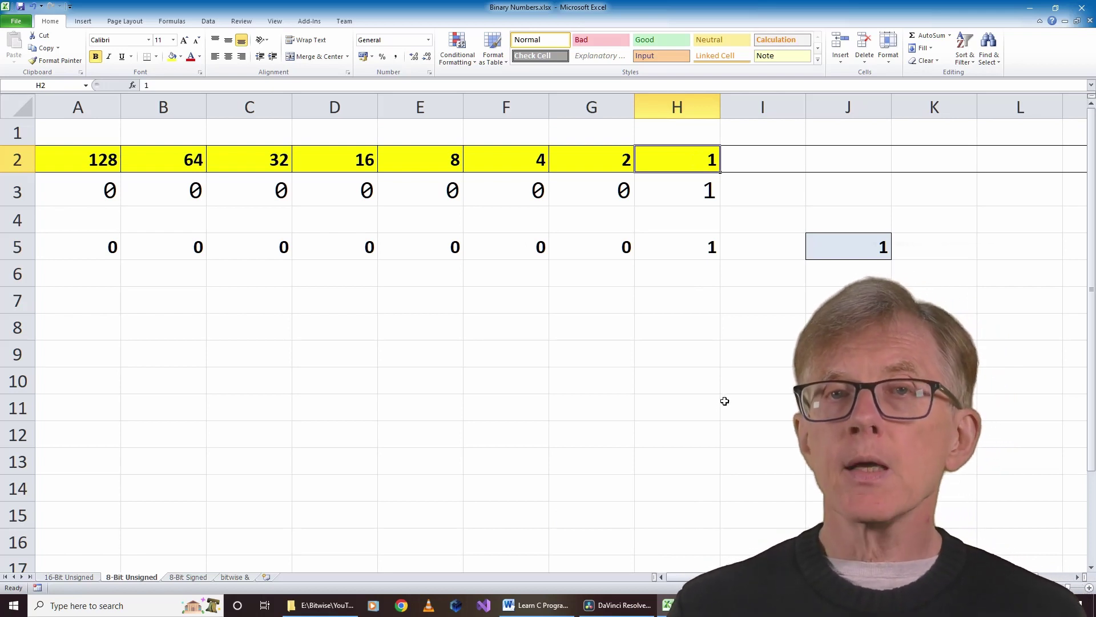
Step: Compare columns G and H, then enter 1 in the 2s bit cell G3
left_click(599, 109)
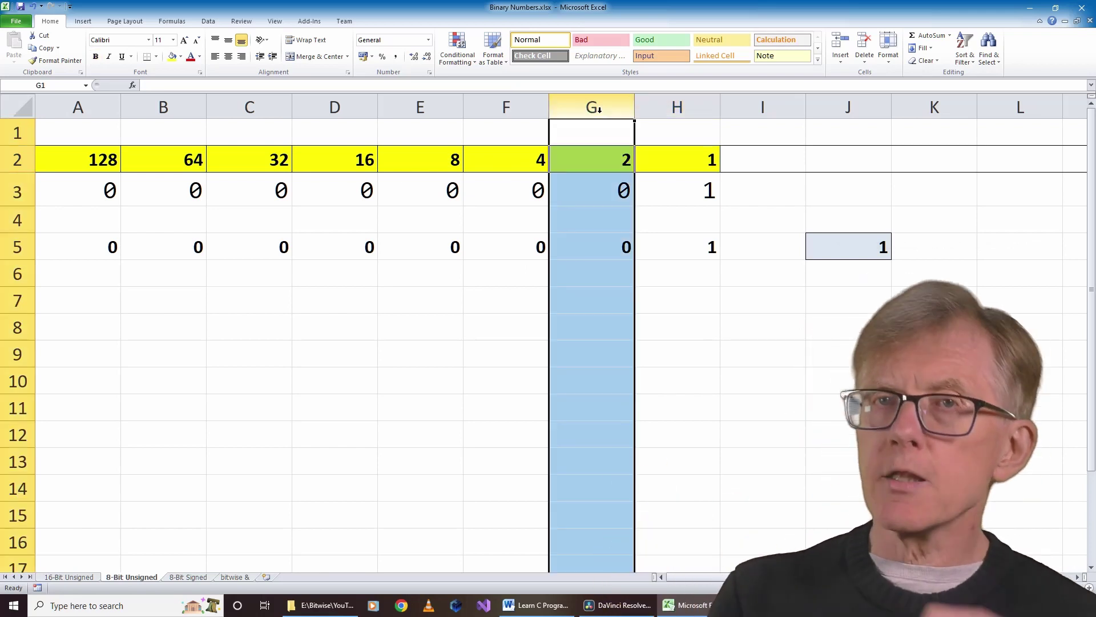
left_click(645, 107)
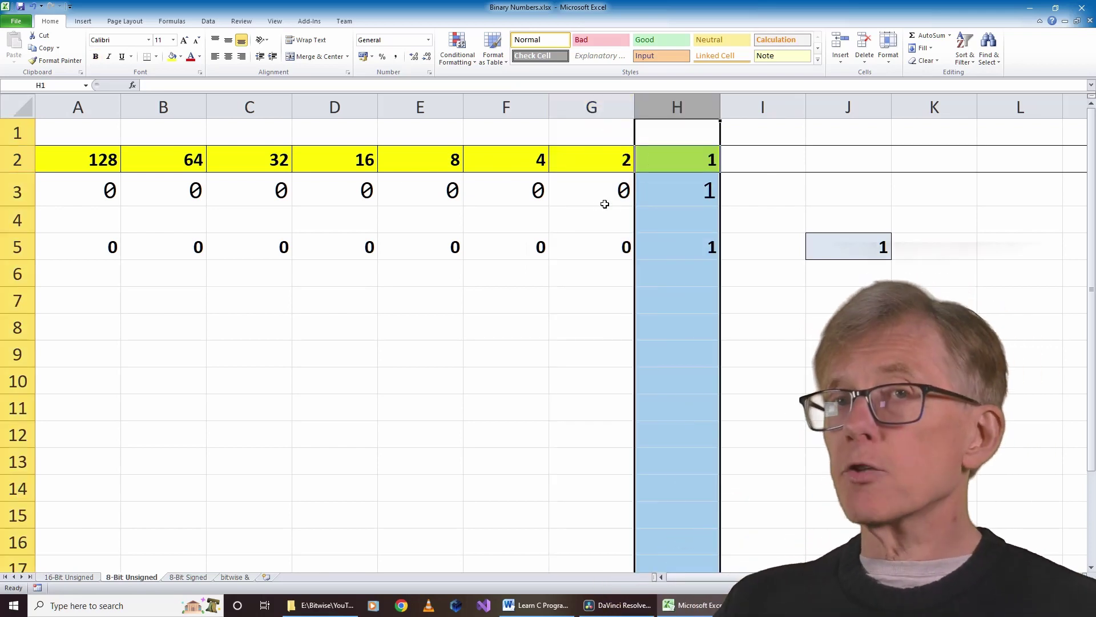
left_click(594, 107)
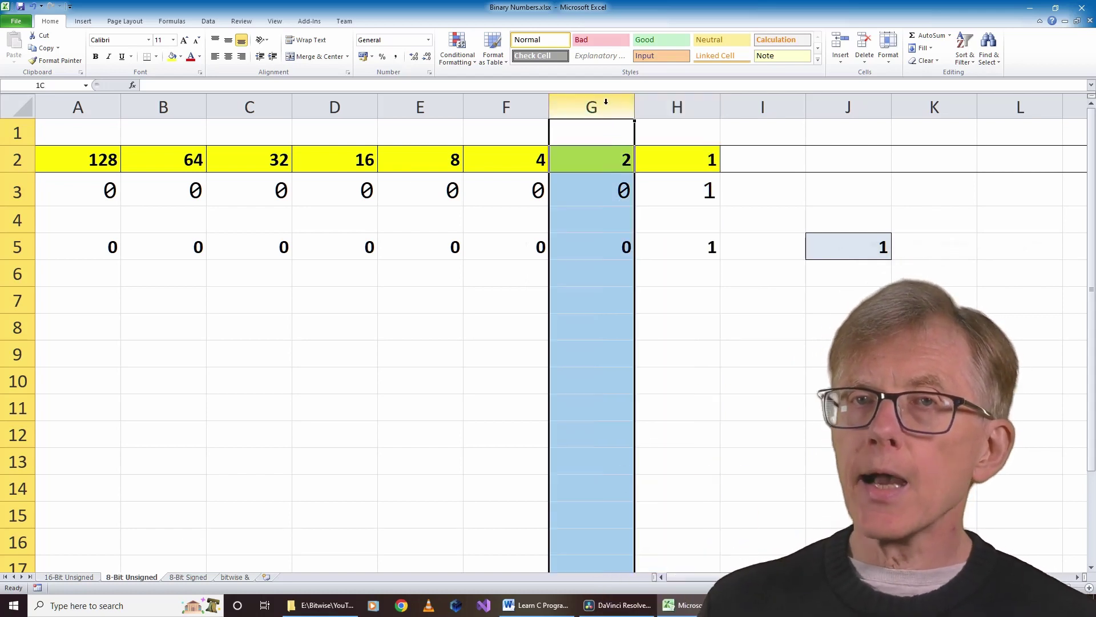
left_click(610, 194)
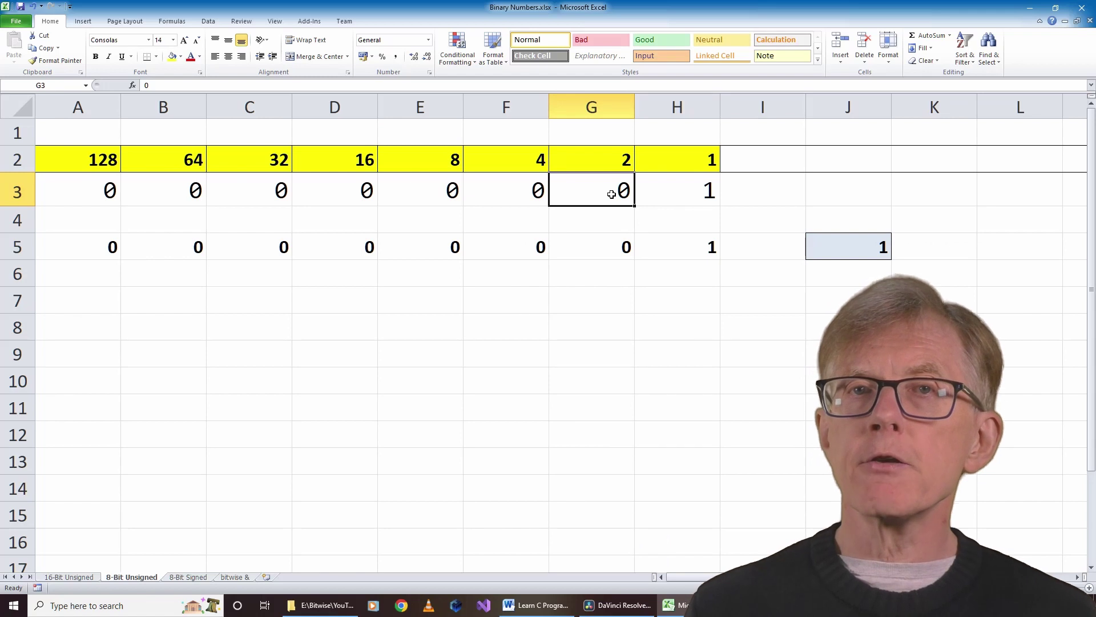
type("1")
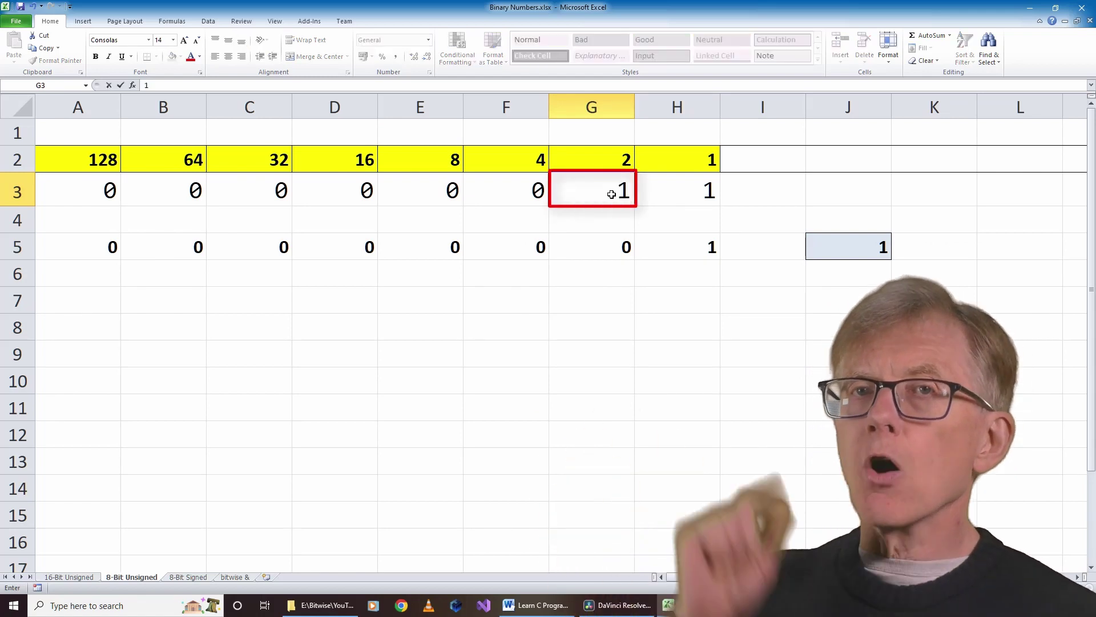
key("Return")
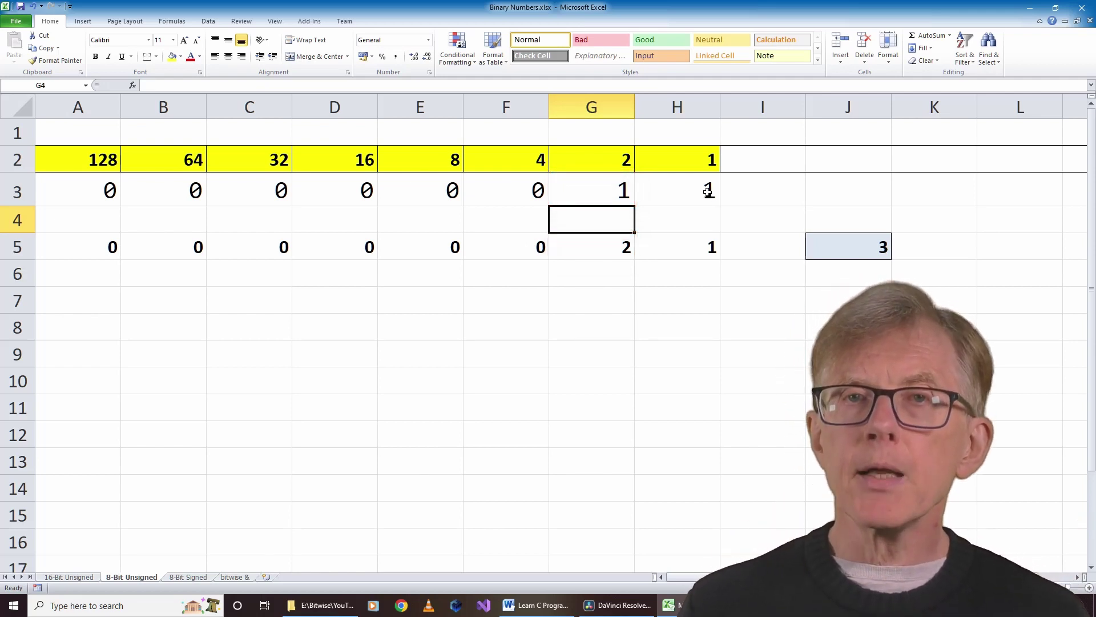
Step: Reset G3 to 0 while keeping H3 at 1
left_click(708, 192)
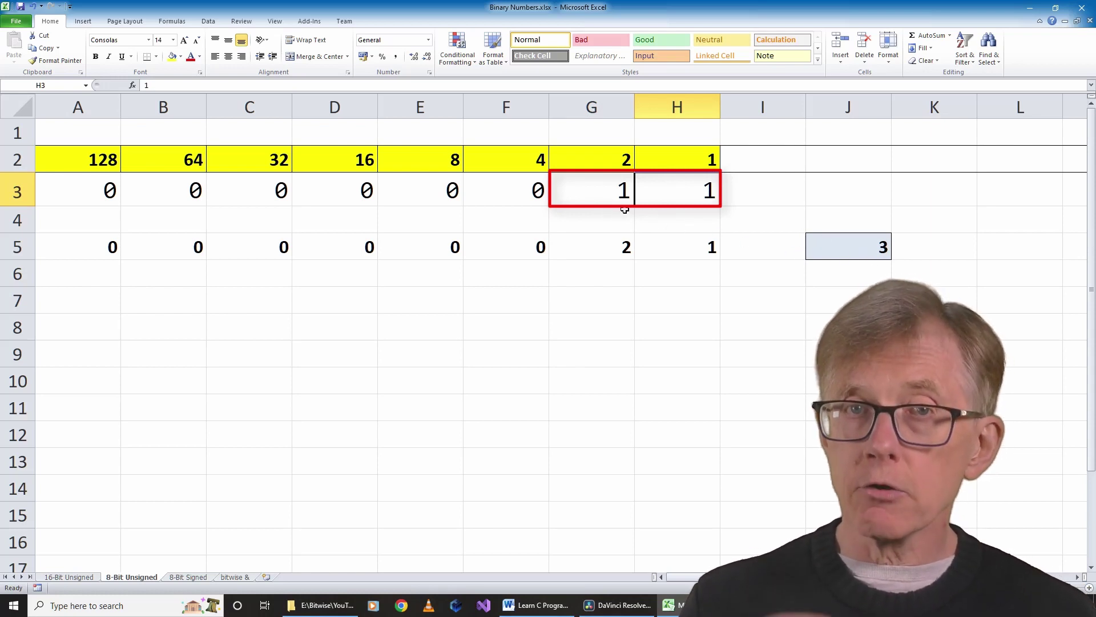
left_click(612, 191)
type("0")
key("Return")
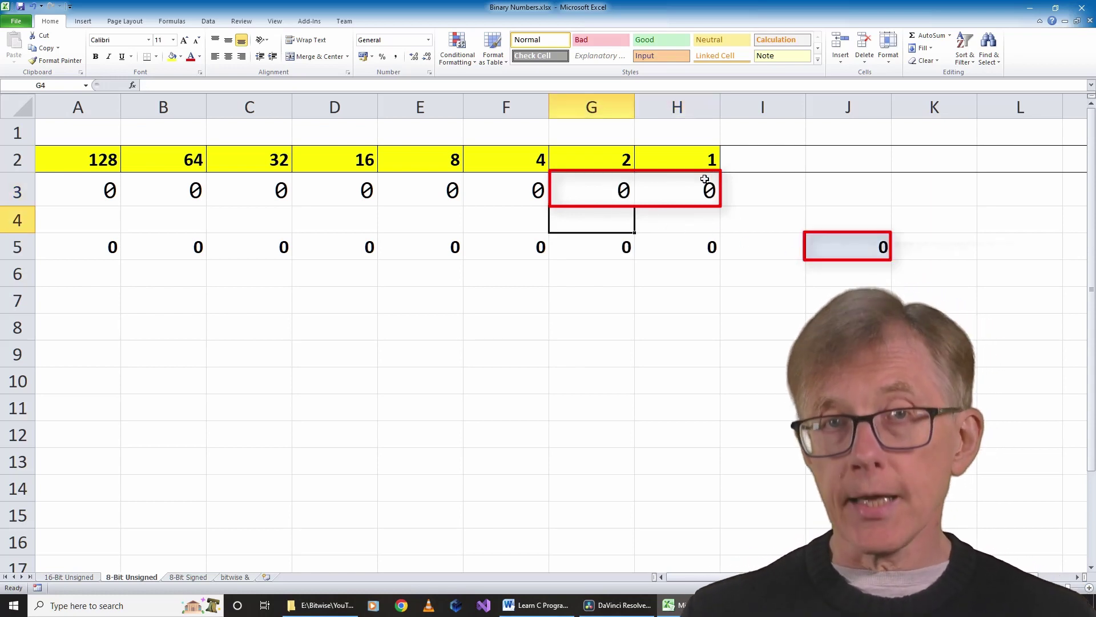
left_click(711, 193)
type("1")
key("Return")
Step: Set G3 back to 1 and toggle H3 off and on, so J5 totals 3
left_click(613, 190)
type("1")
key("Tab")
type("0")
key("Return")
left_click(677, 188)
type("1")
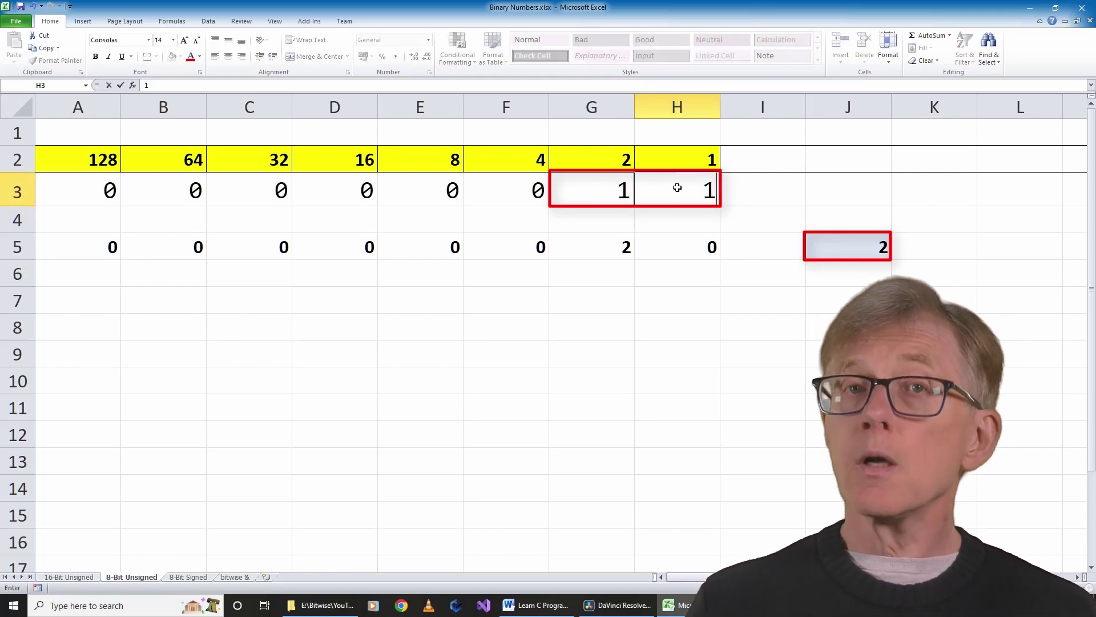
key("Return")
left_click(868, 245)
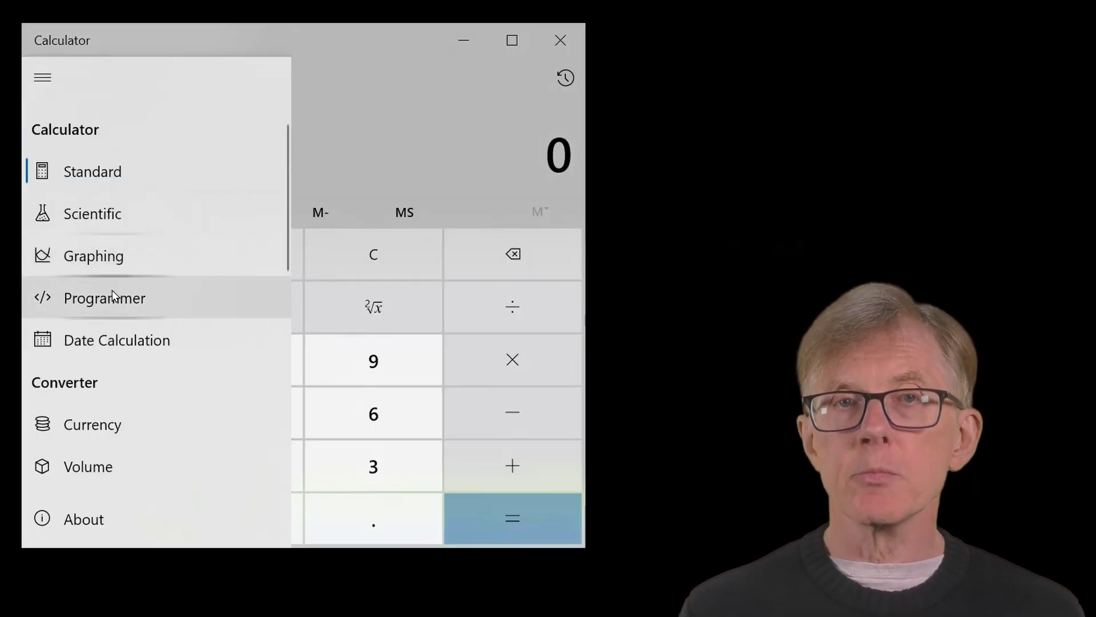
Step: Put Calculator in Programmer mode with the bit grid, BYTE word size and DEC active
left_click(113, 297)
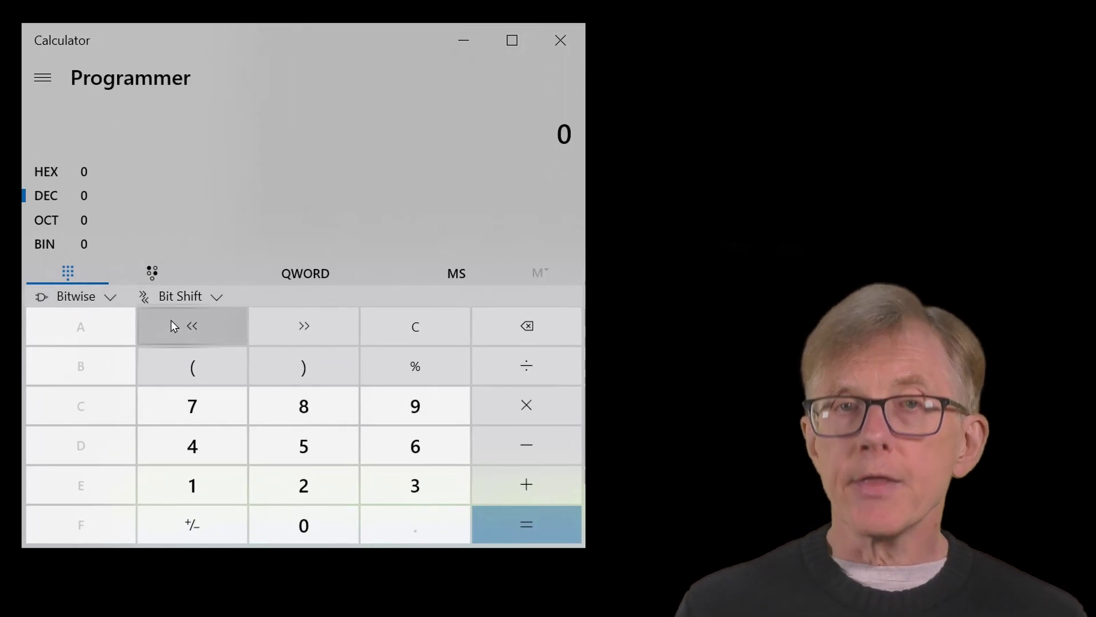
left_click(153, 273)
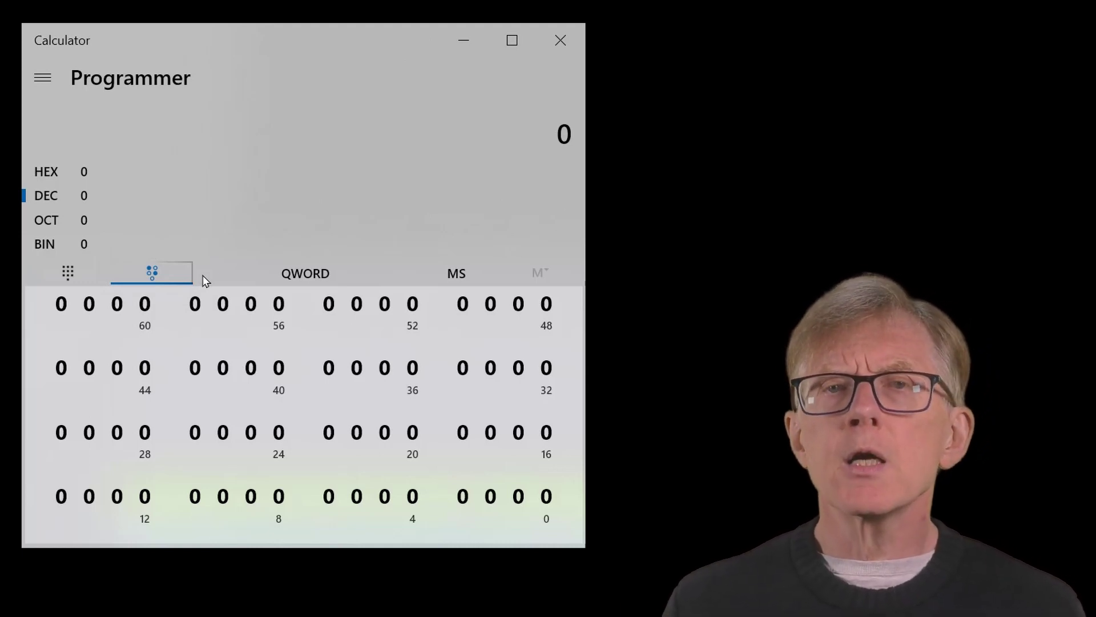
left_click(319, 273)
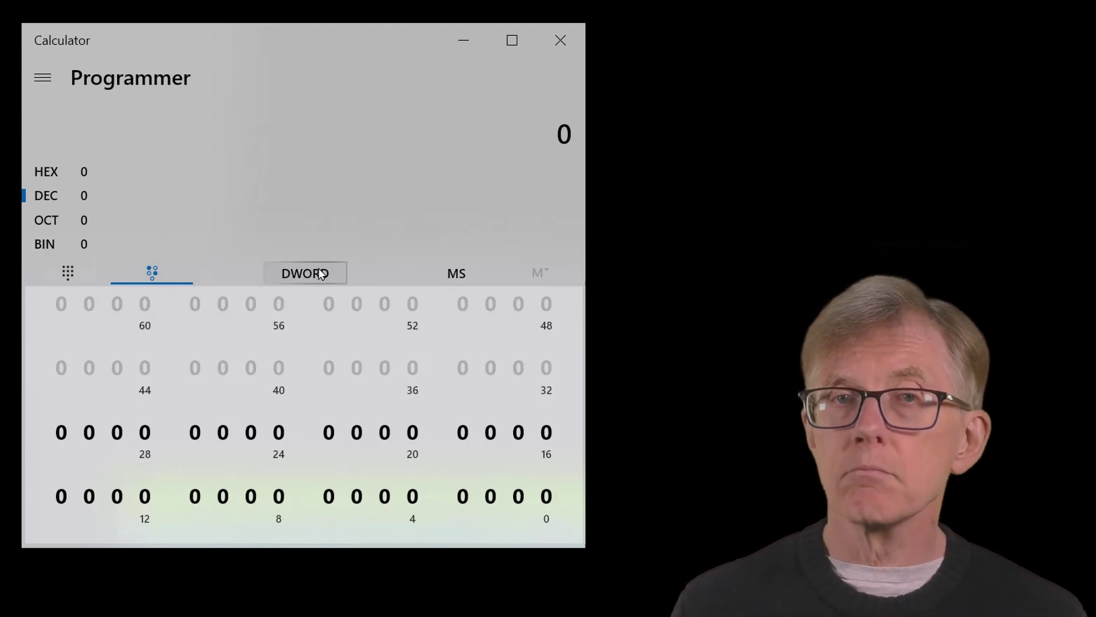
left_click(320, 273)
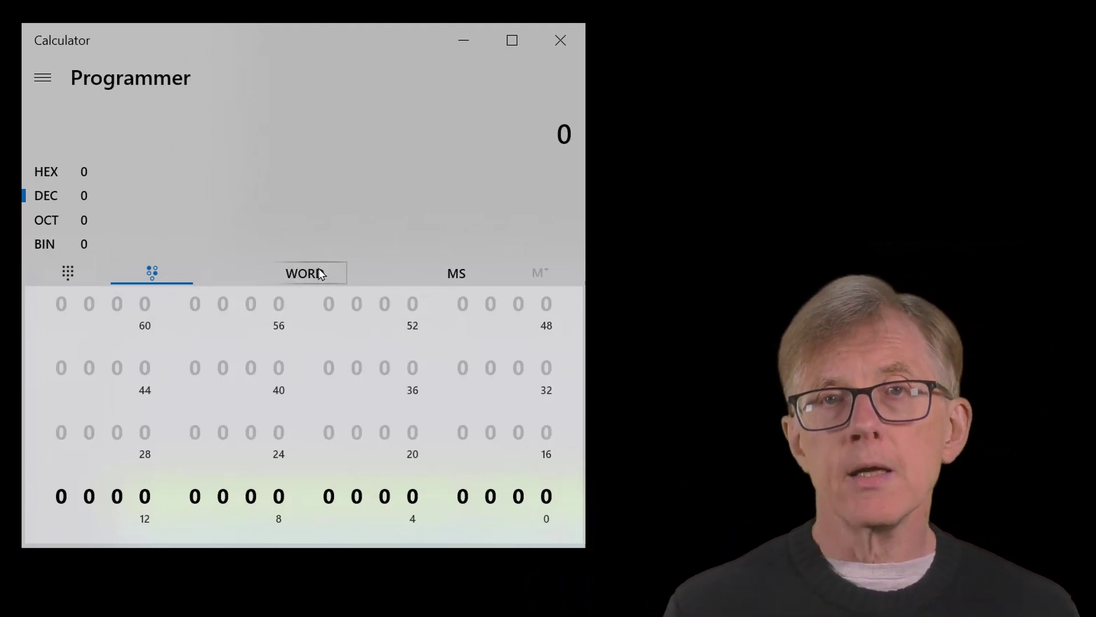
left_click(321, 272)
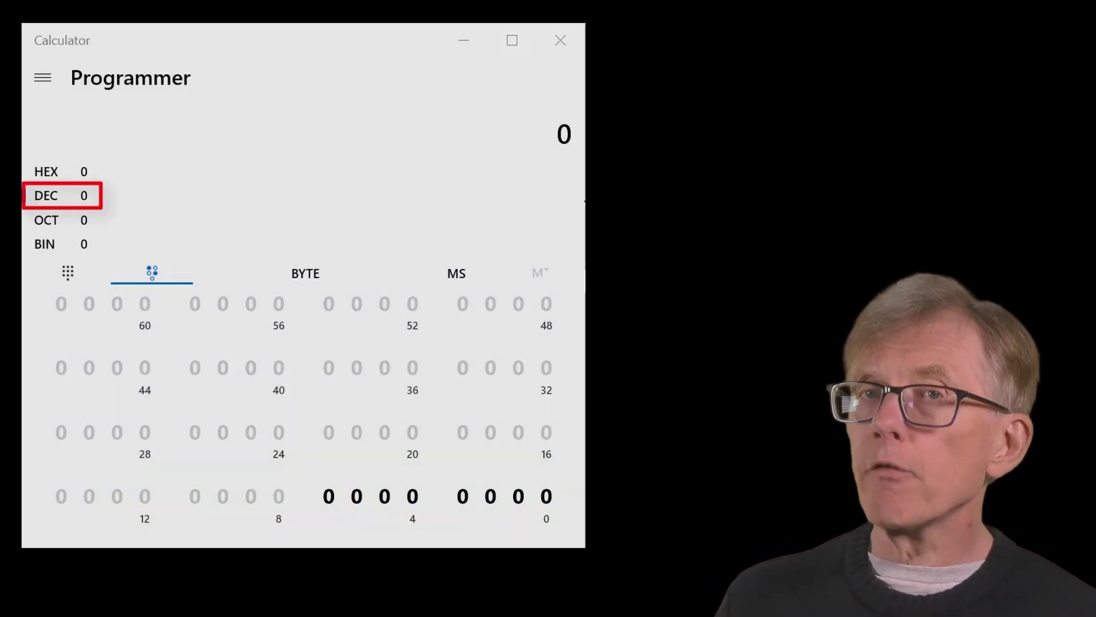
left_click(58, 194)
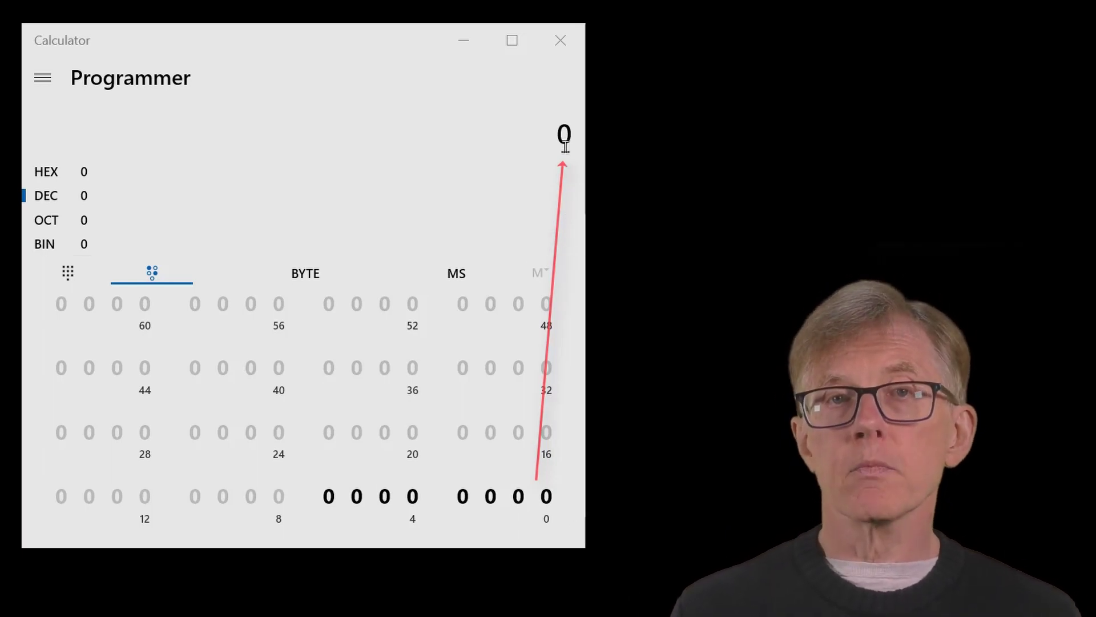
Step: Turn on bits 0 and 1 in the calculator's bit grid, toggling bit 0 off and on again
left_click(547, 496)
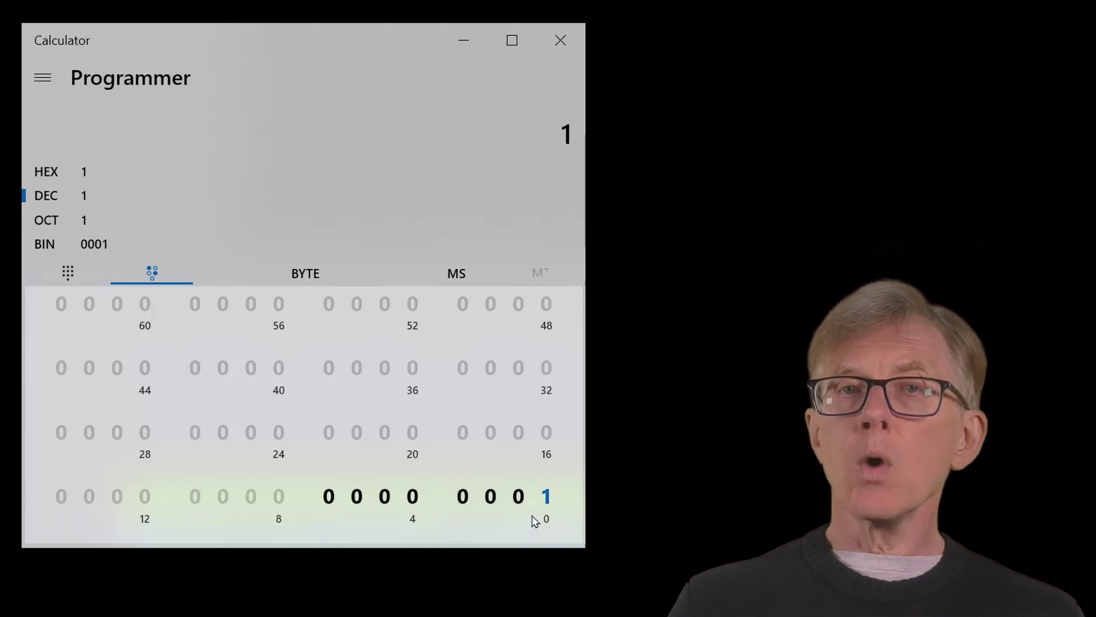
left_click(519, 496)
left_click(546, 496)
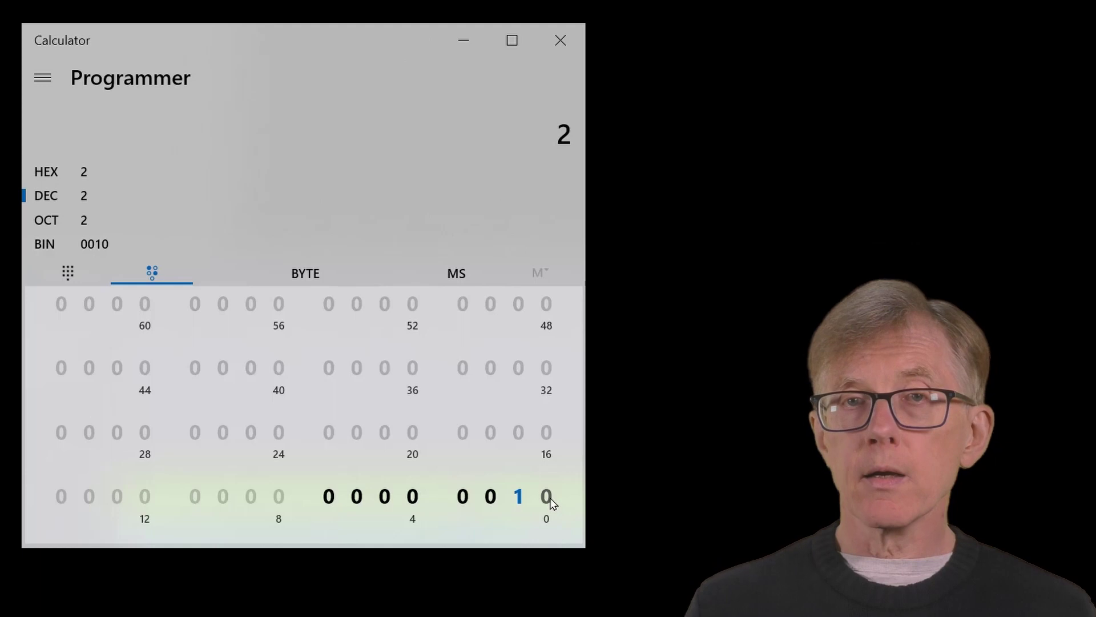
left_click(546, 496)
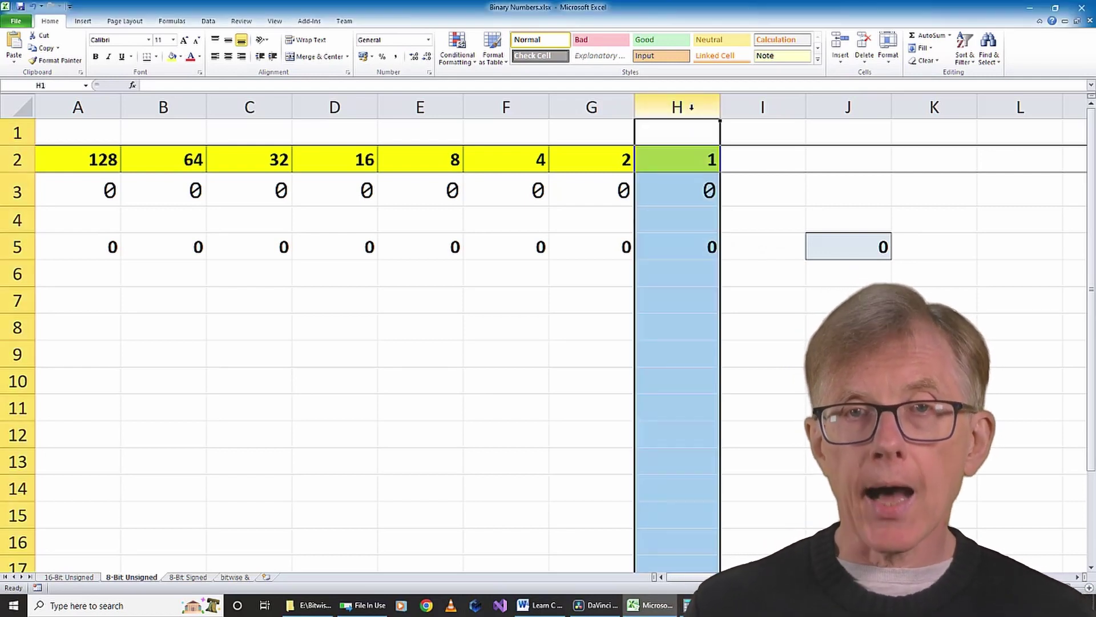
left_click(692, 187)
type("1")
key("Return")
key("Up")
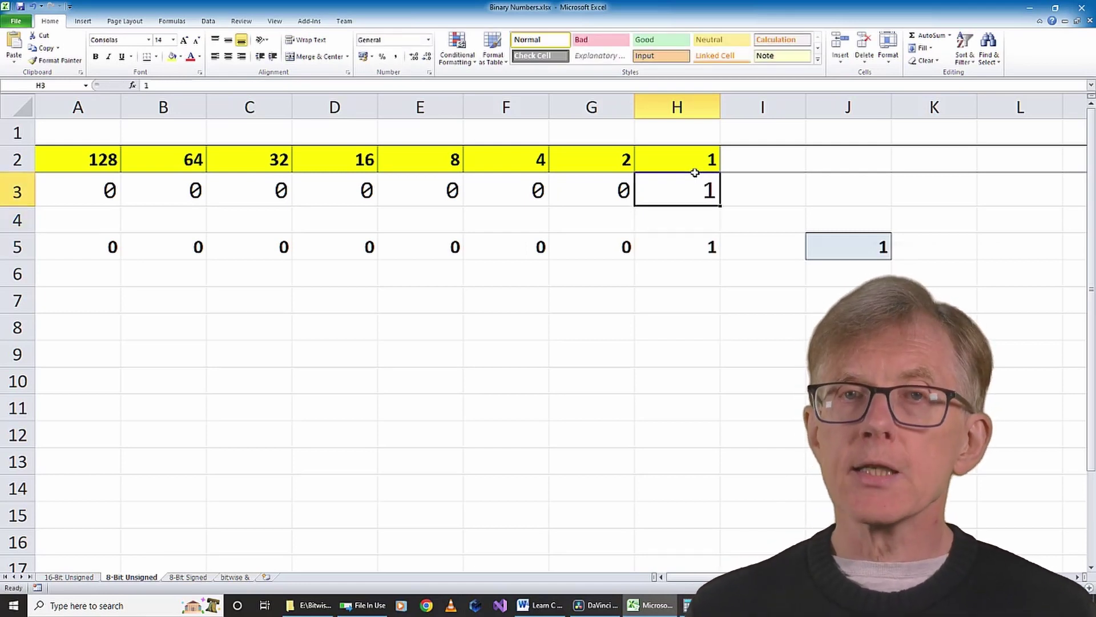
type("0")
key("Left")
left_click(613, 106)
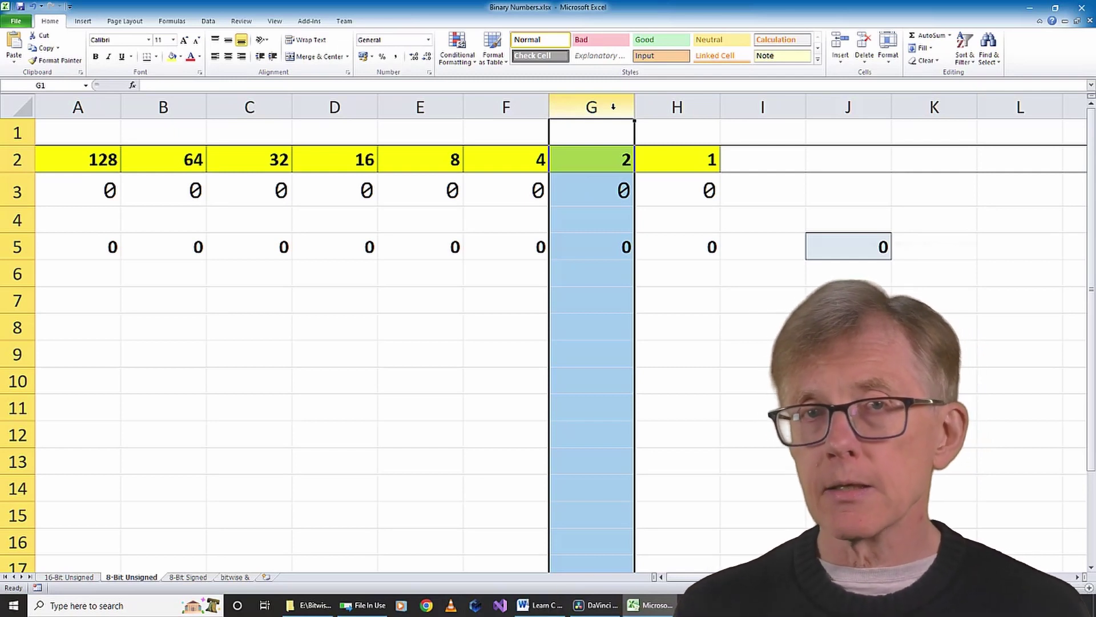
left_click(618, 195)
type("1")
key("Return")
left_click(874, 251)
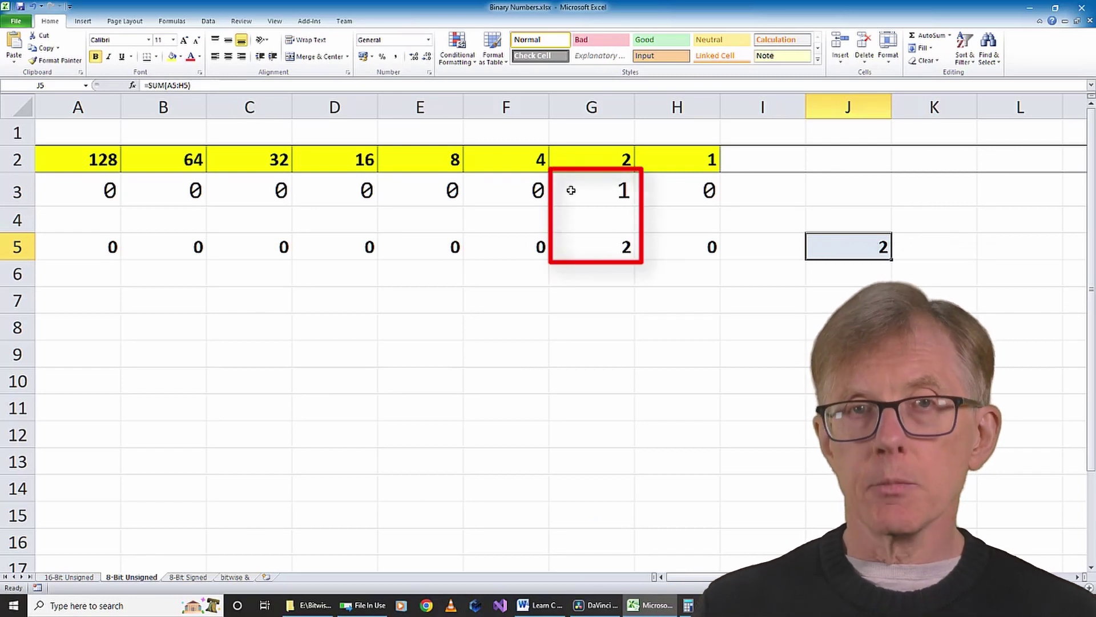
left_click(571, 190)
type("0")
key("Return")
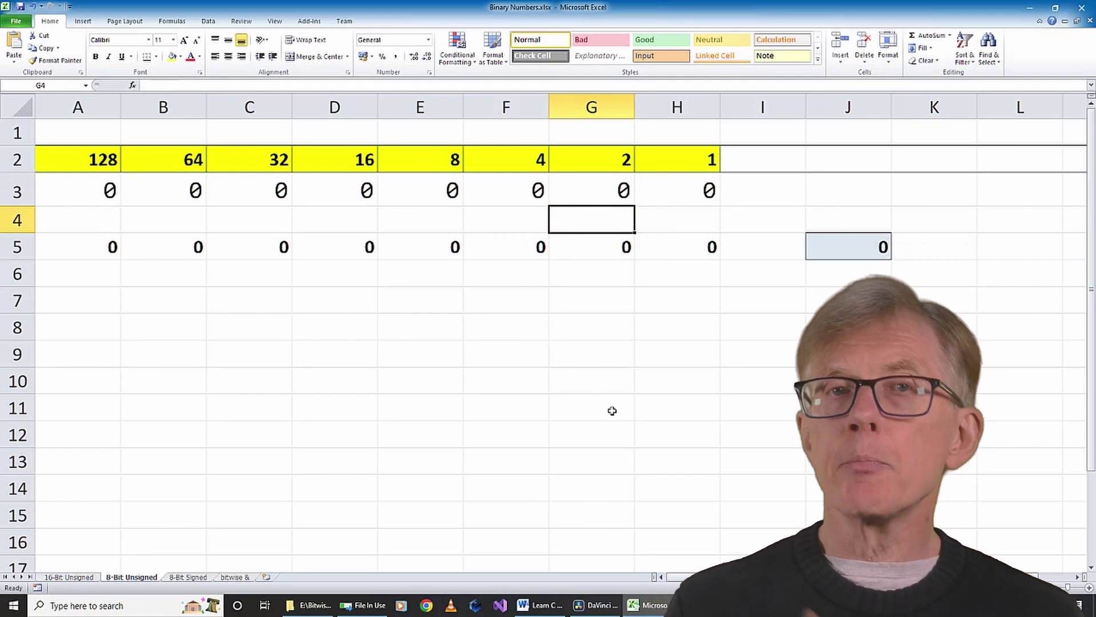
left_click(866, 255)
left_click(743, 425)
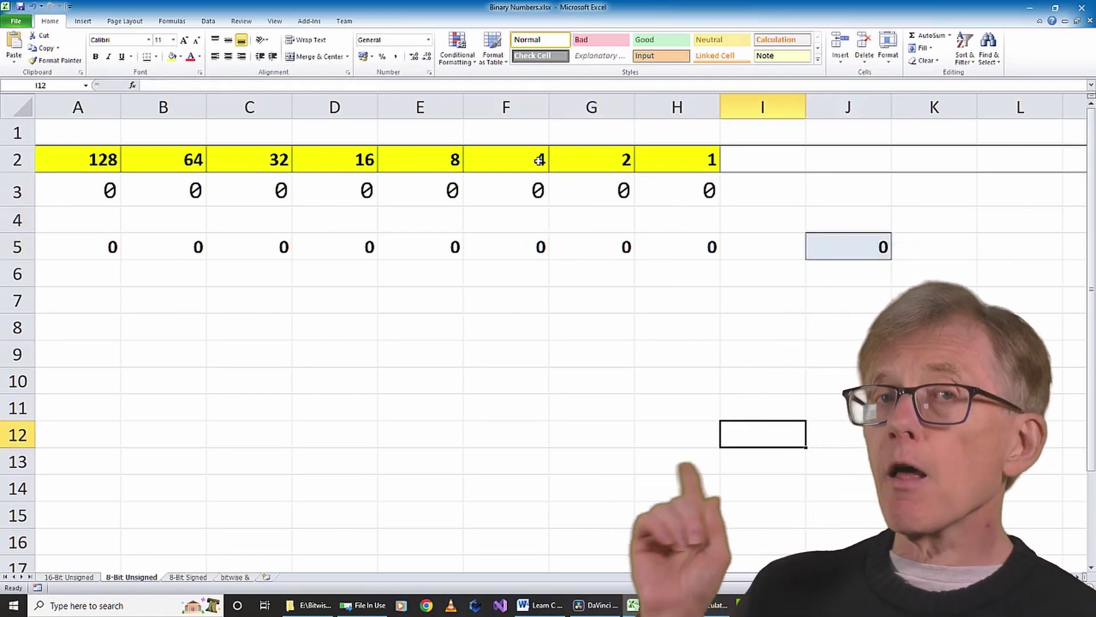
left_click(521, 108)
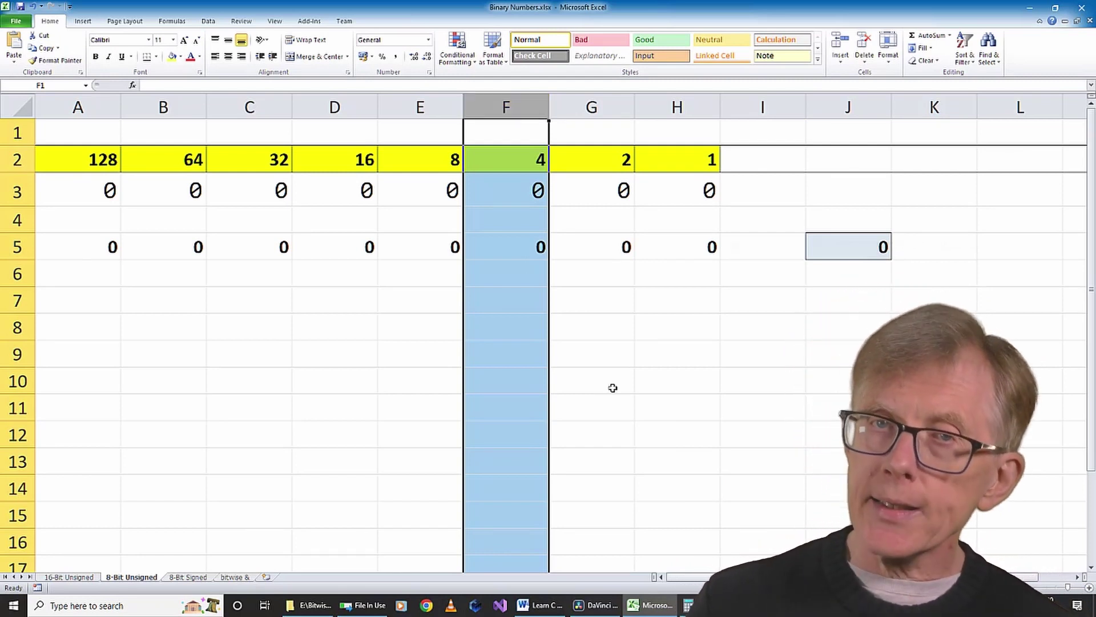
left_click(584, 117)
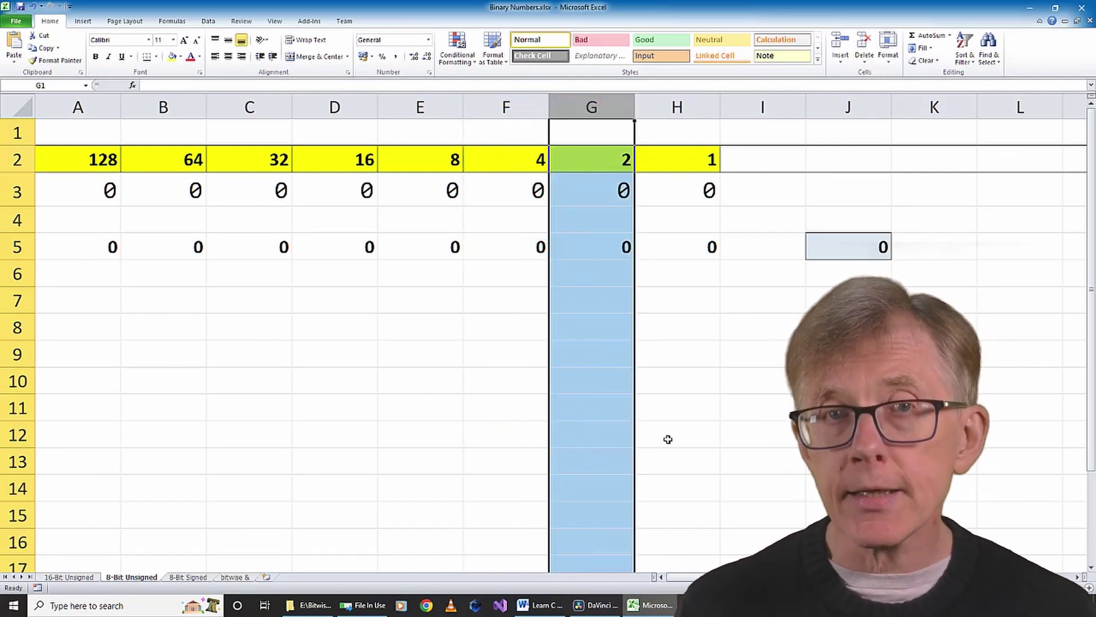
left_click(701, 443)
left_click(520, 194)
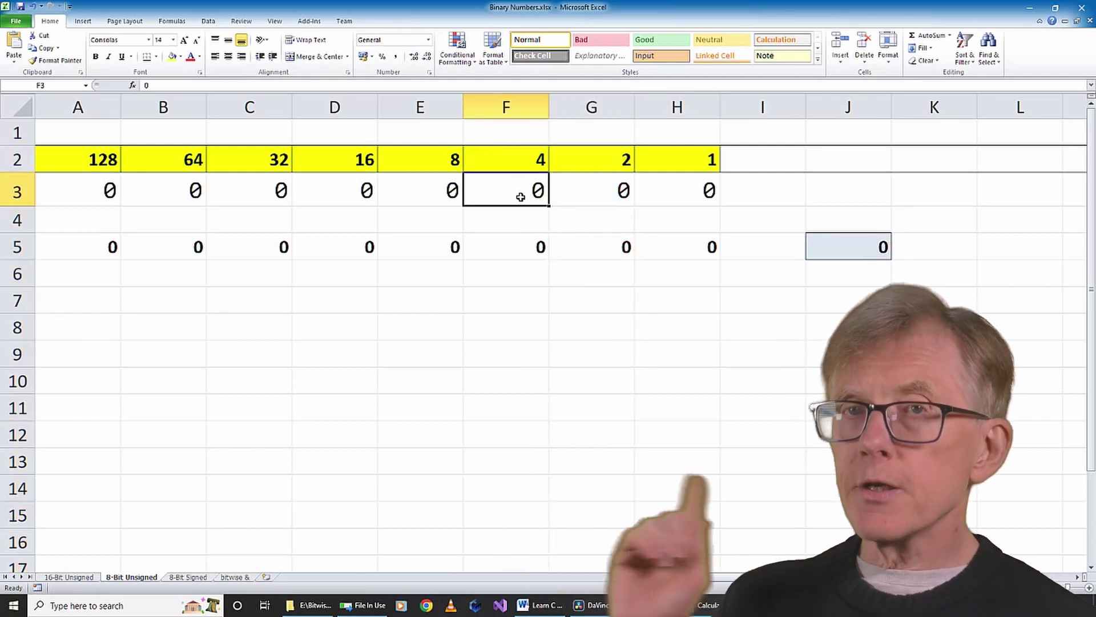
left_click(420, 110)
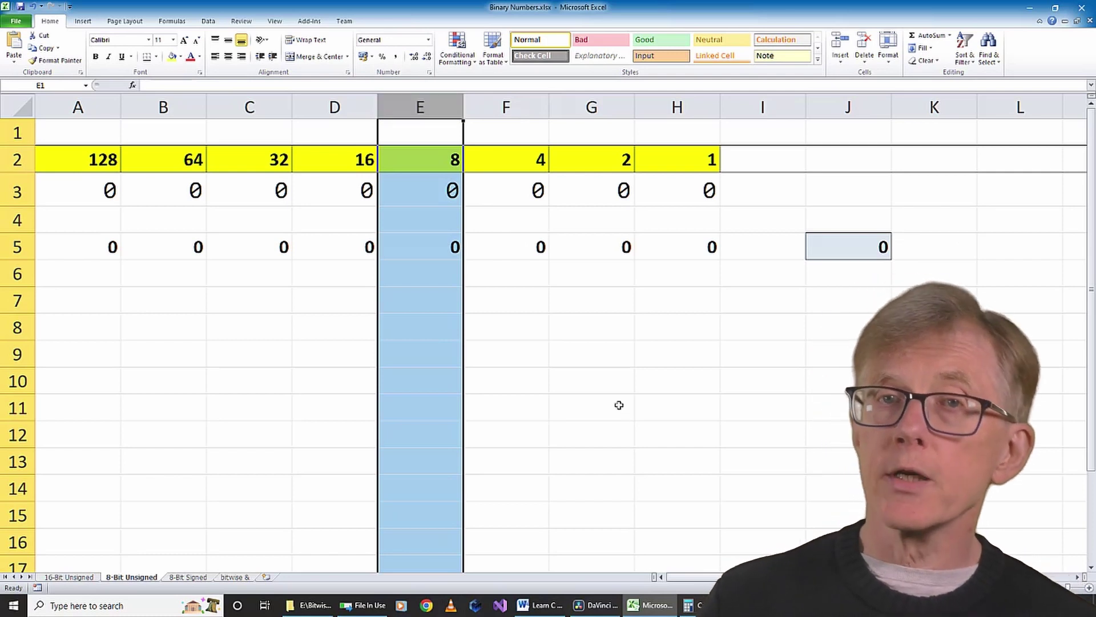
left_click(597, 361)
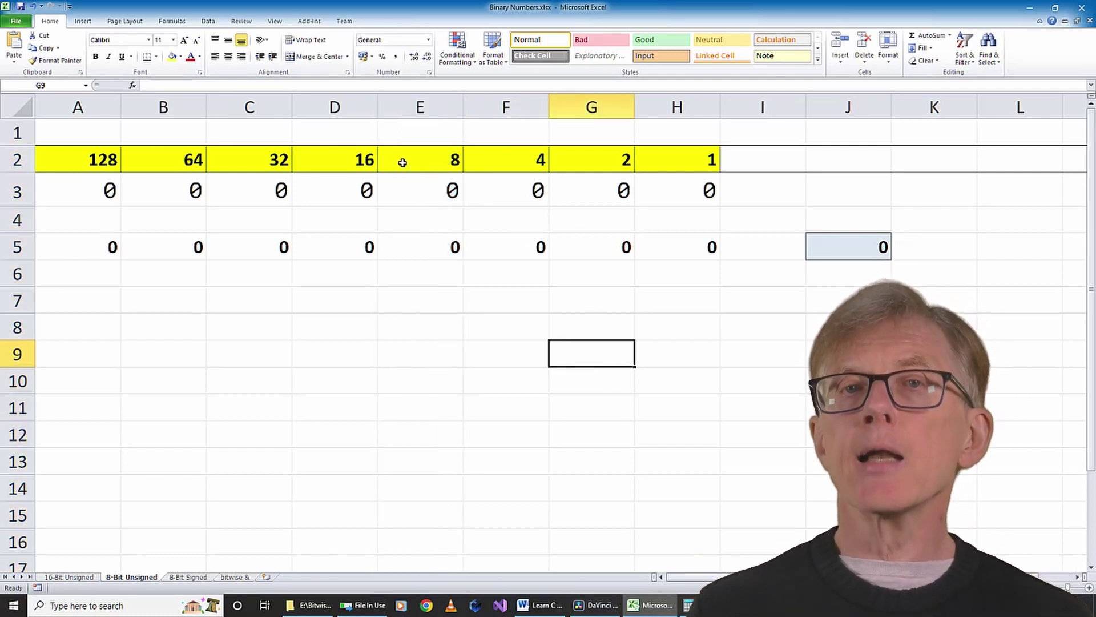
left_click(354, 107)
left_click(240, 108)
left_click(173, 108)
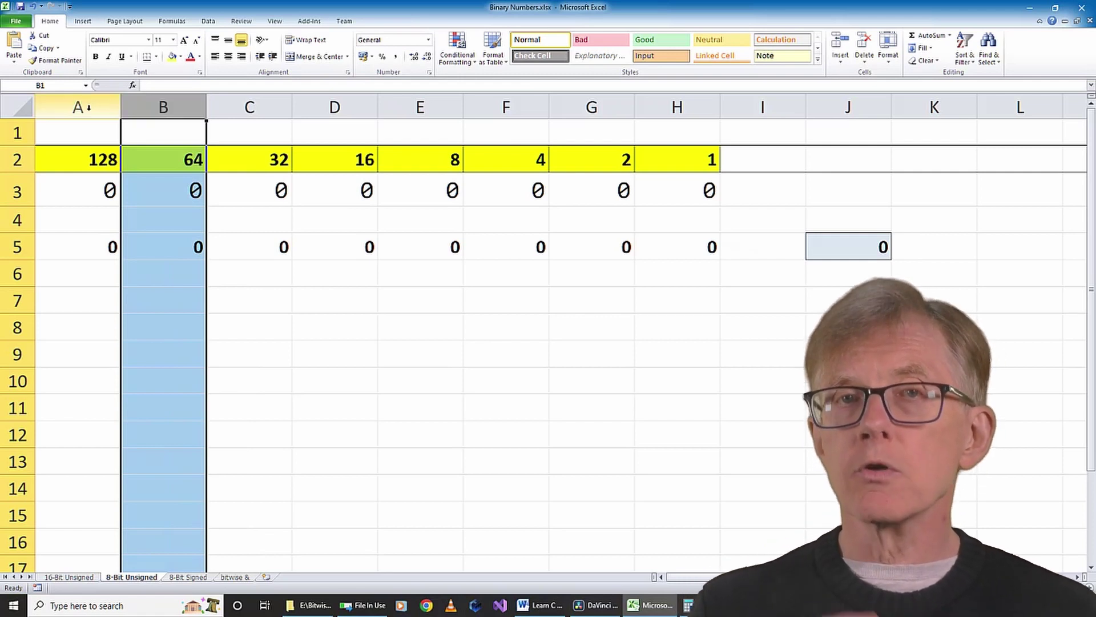
left_click(81, 107)
left_click(460, 321)
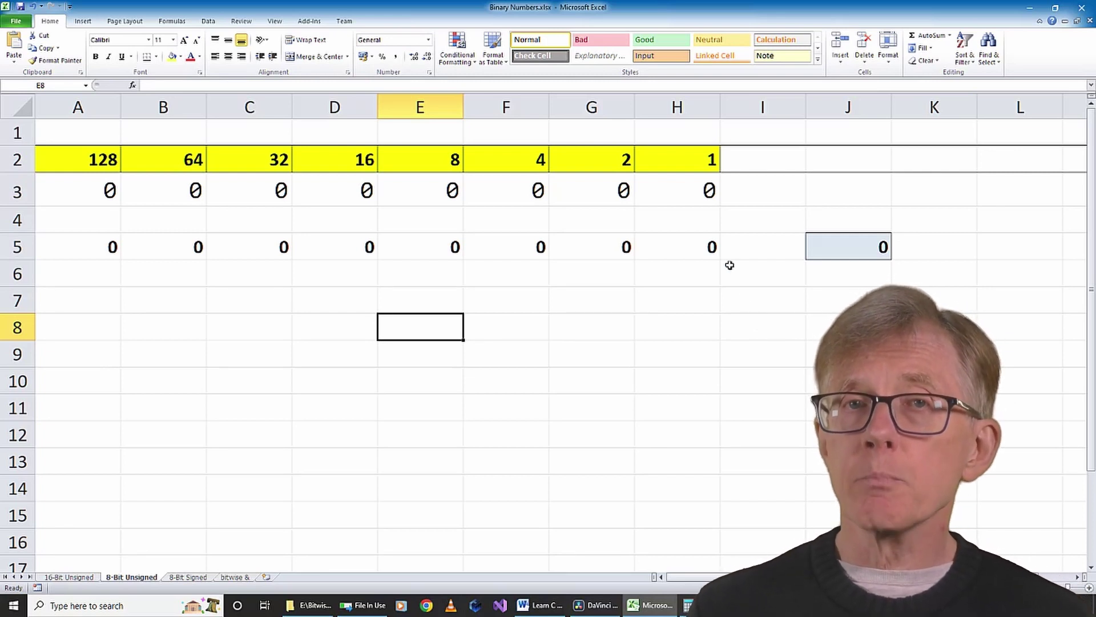
left_click(711, 197)
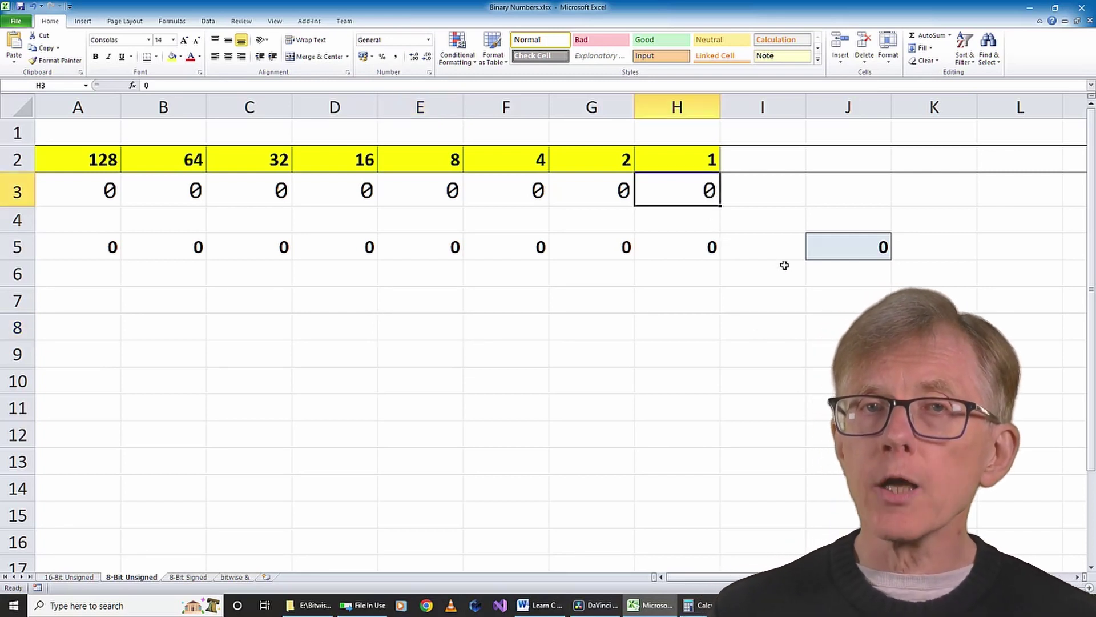
type("1")
key("Return")
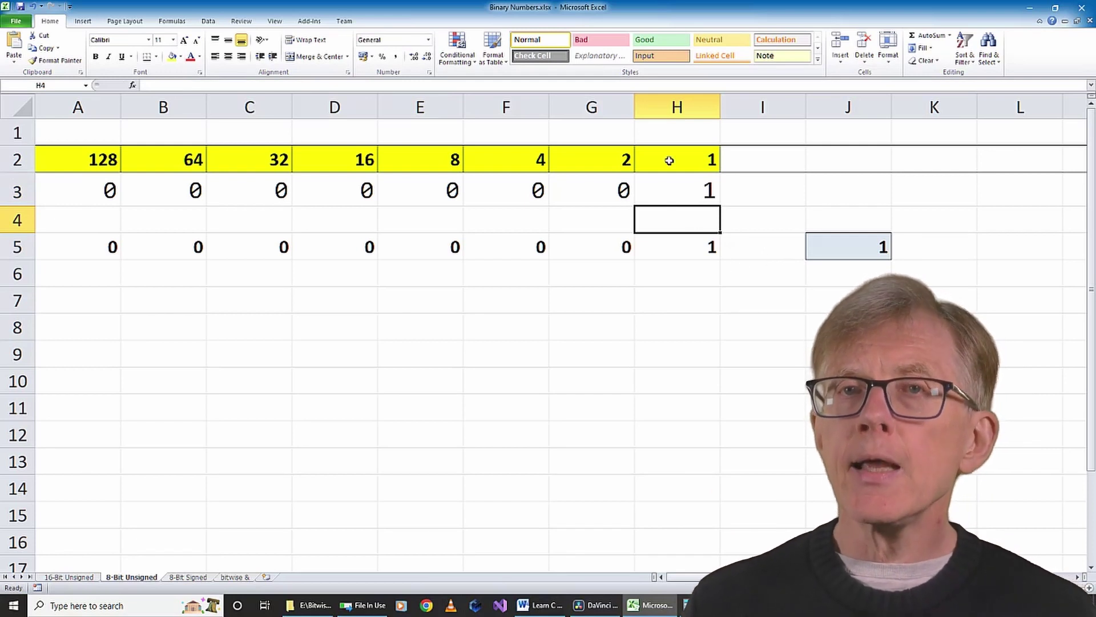
left_click(670, 160)
left_click(693, 249)
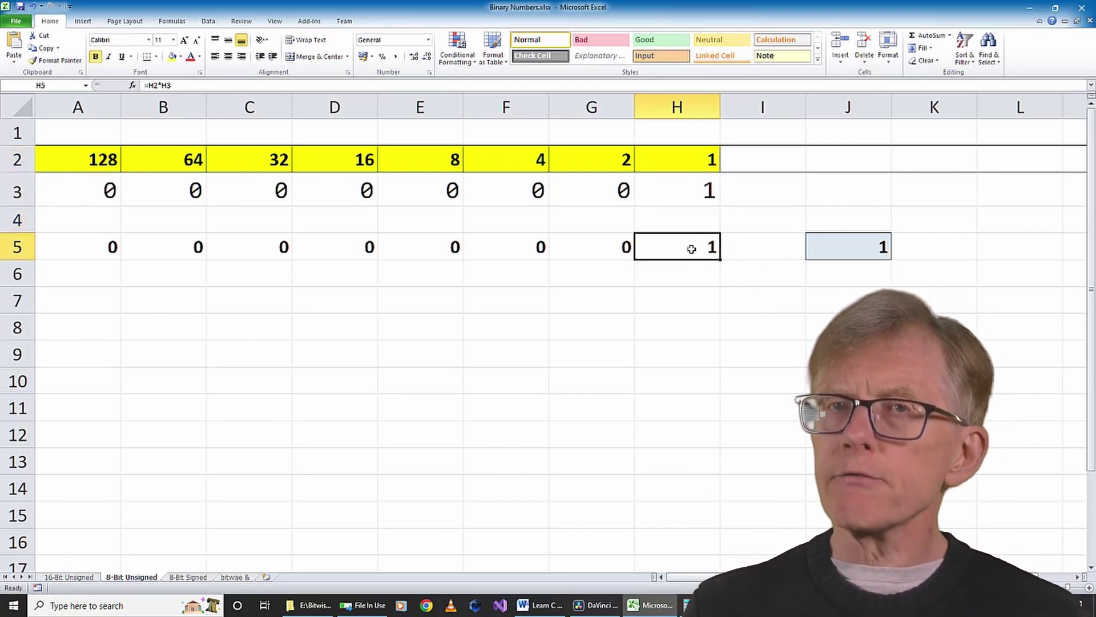
left_click(828, 245)
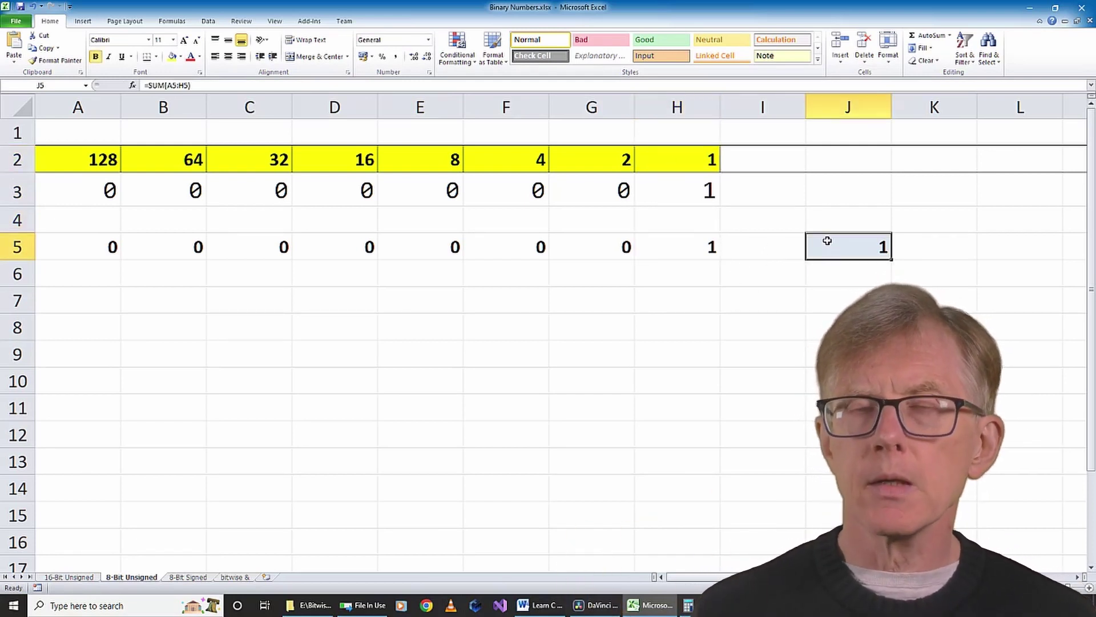
left_click(700, 193)
type("0")
key("Return")
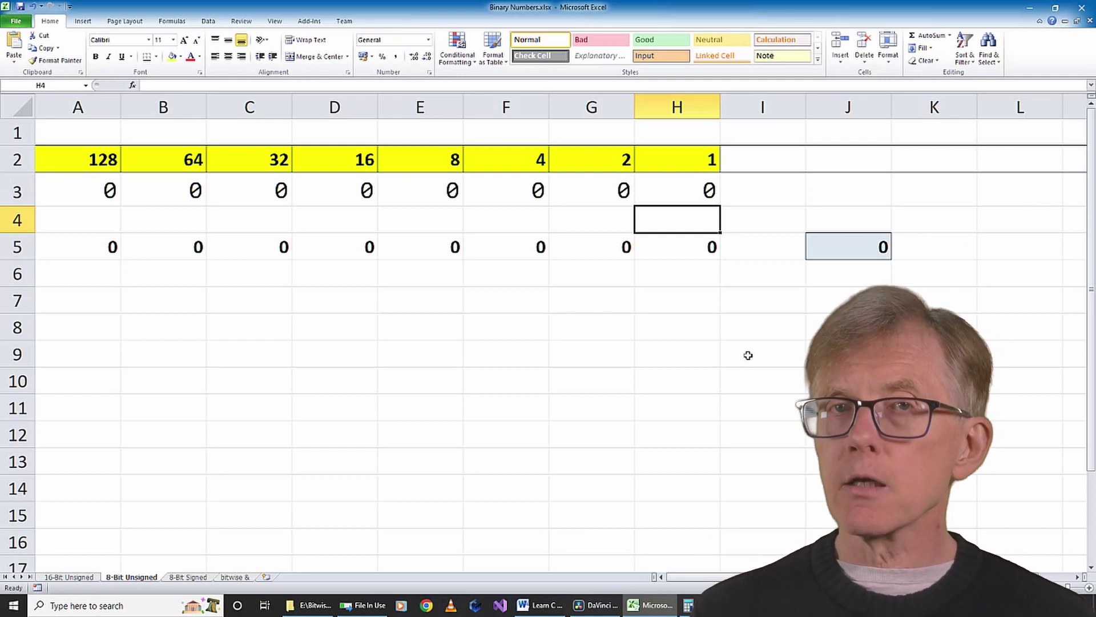
left_click(22, 190)
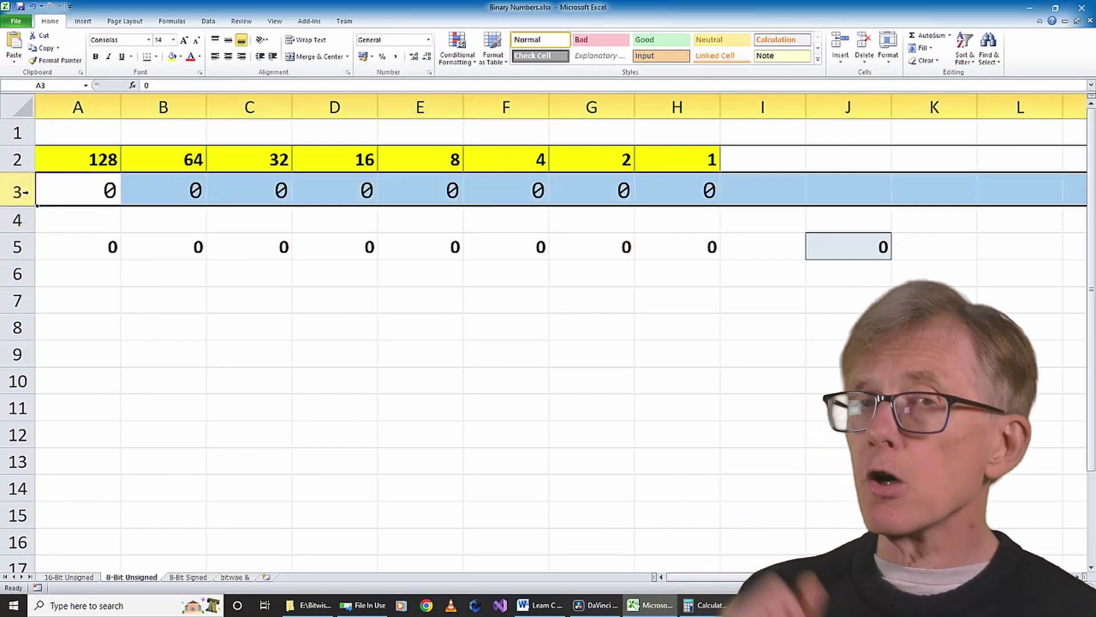
left_click(471, 411)
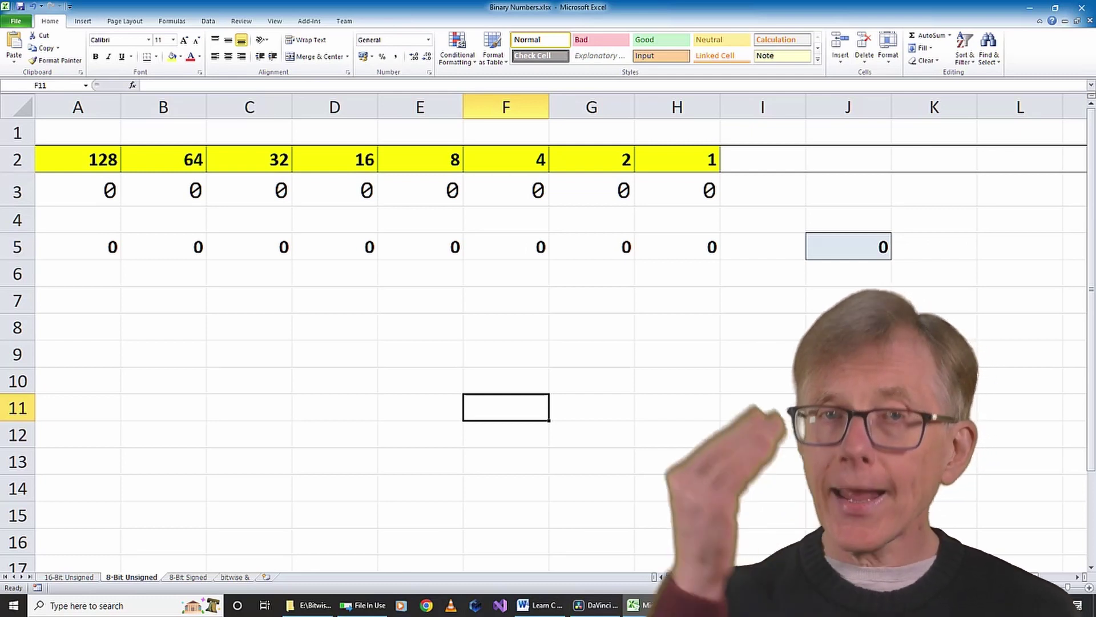
left_click(692, 165)
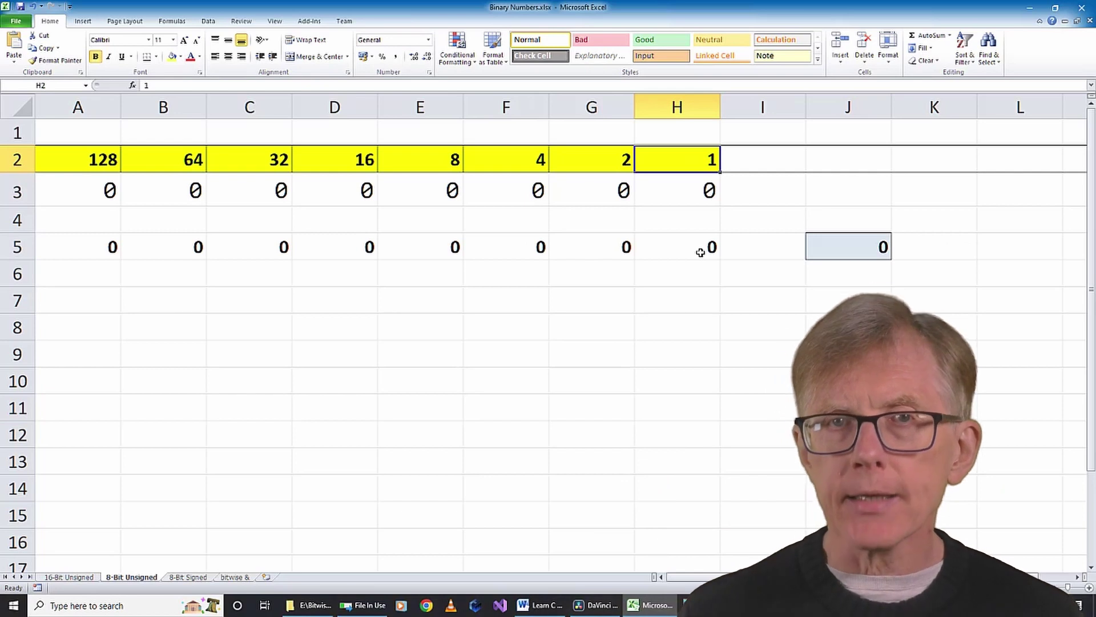
left_click(835, 245)
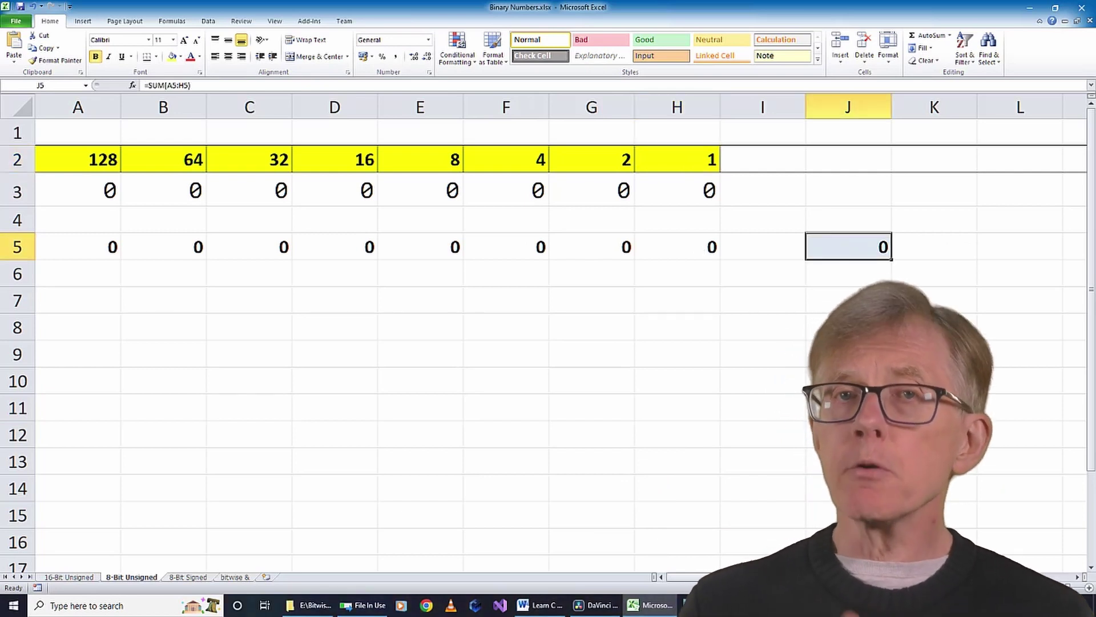
left_click(688, 247)
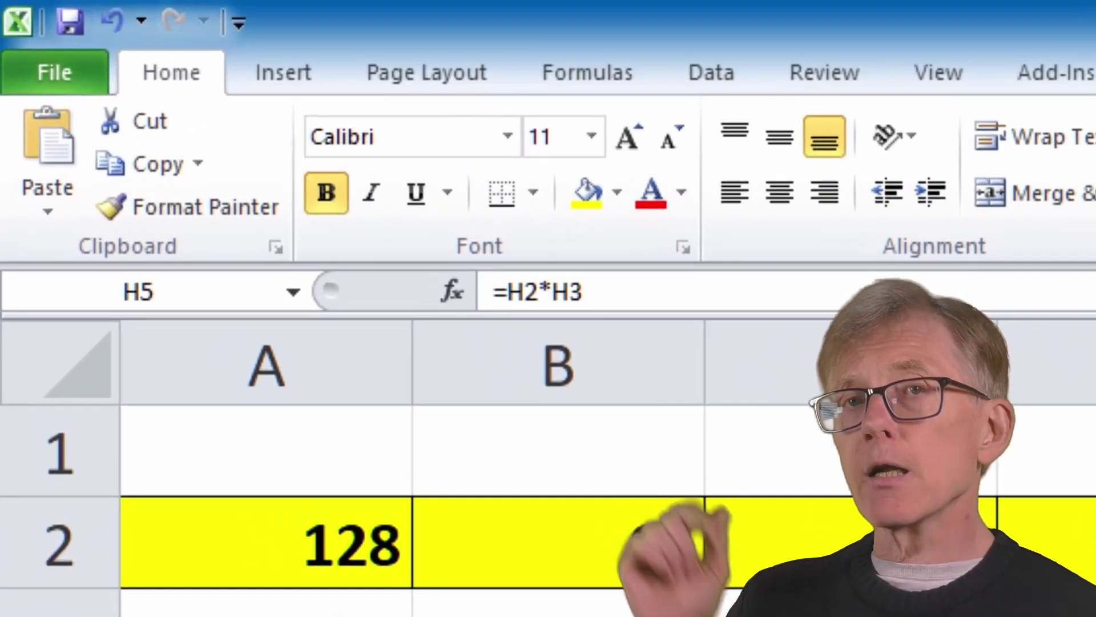
key("Left")
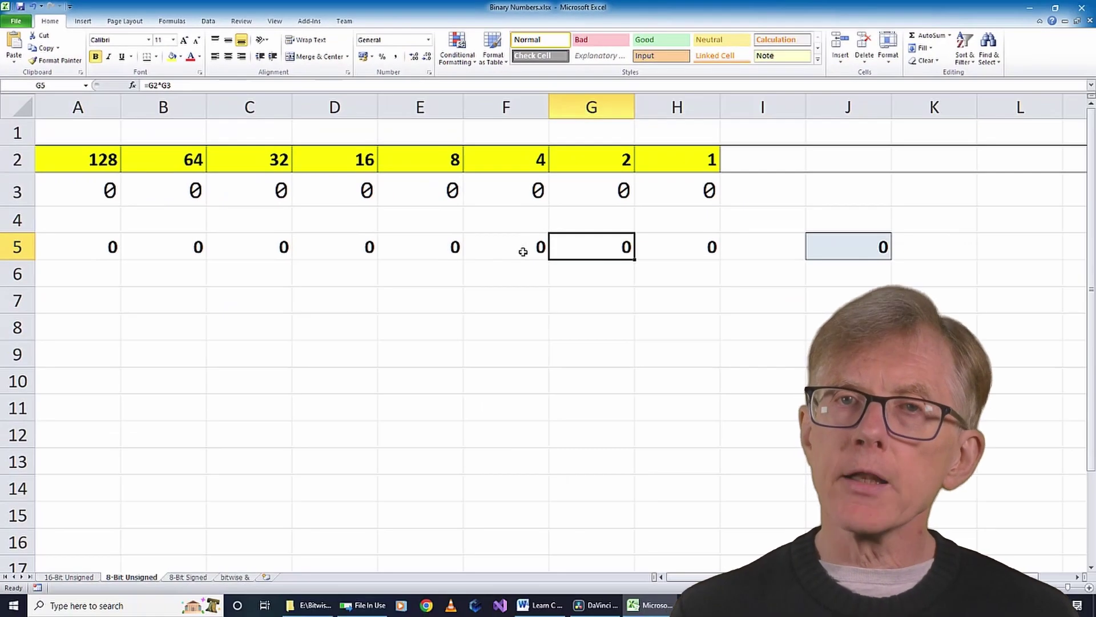
left_click(523, 252)
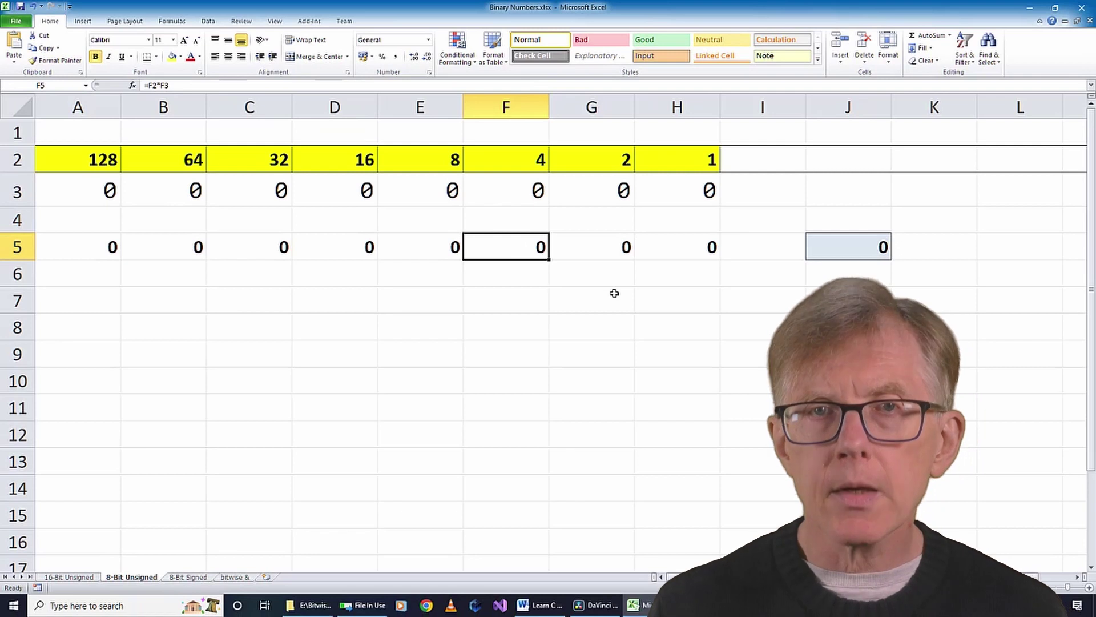
left_click(545, 191)
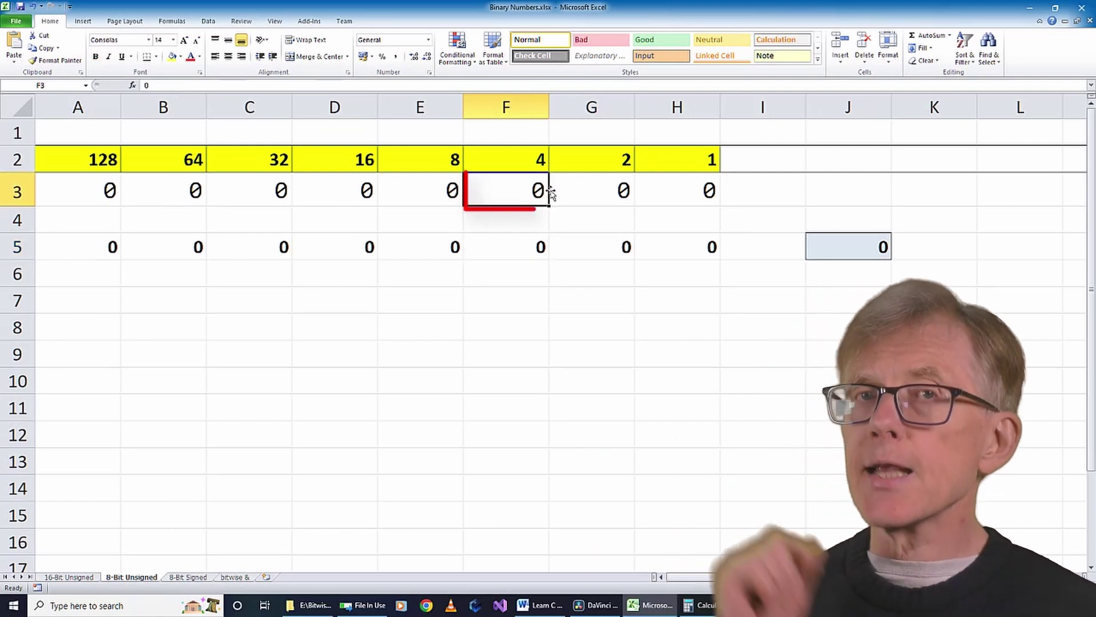
type("1")
key("Return")
left_click(486, 188)
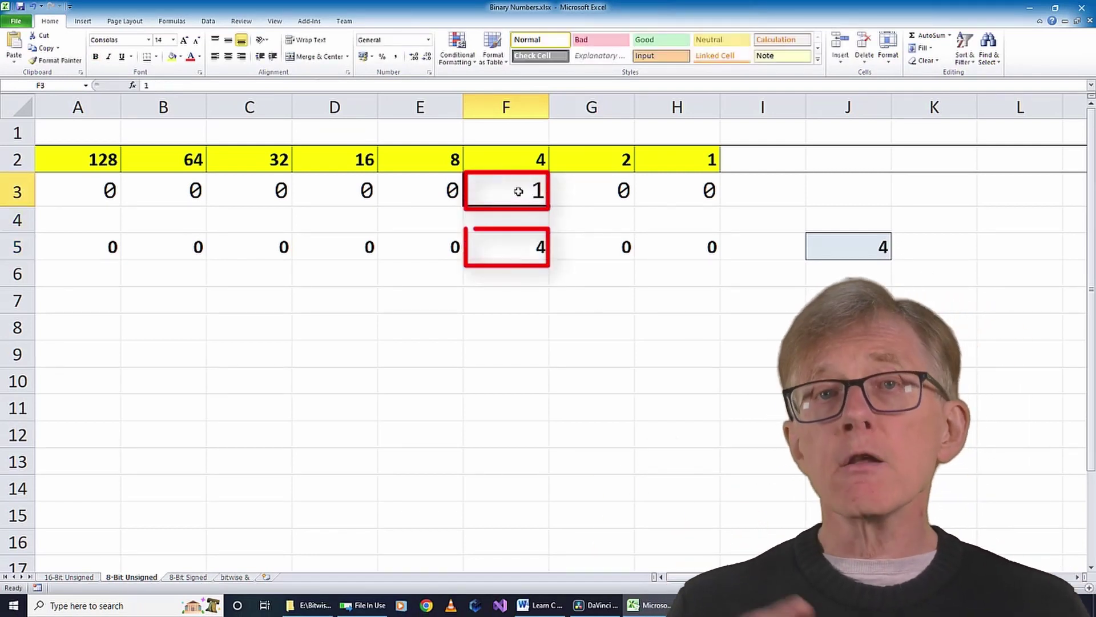
type("0")
key("Left")
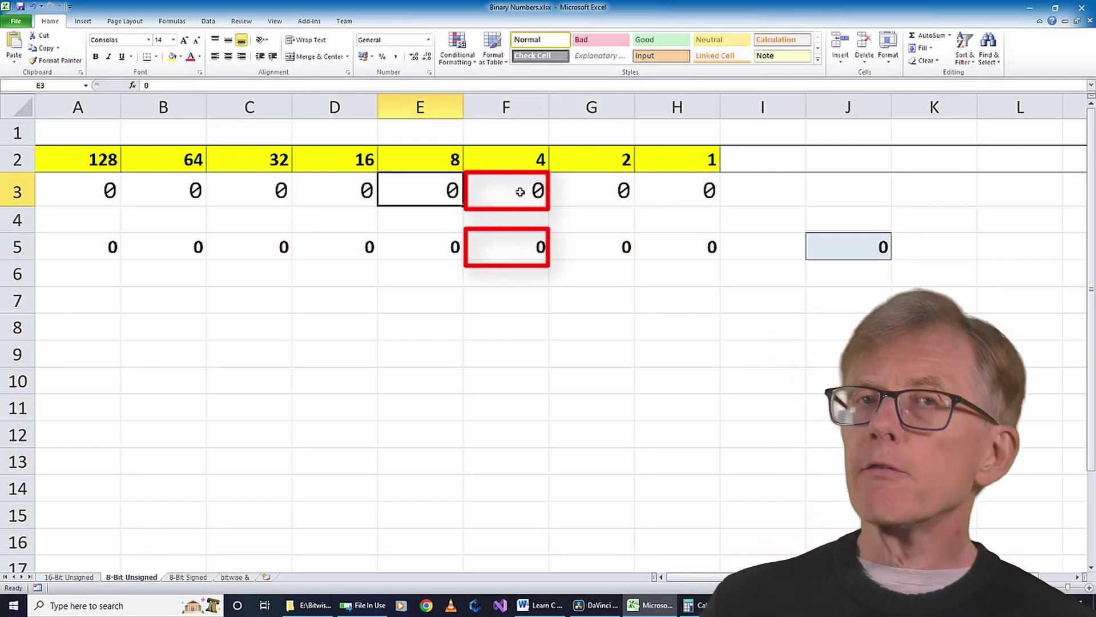
type("1")
key("Return")
key("Up")
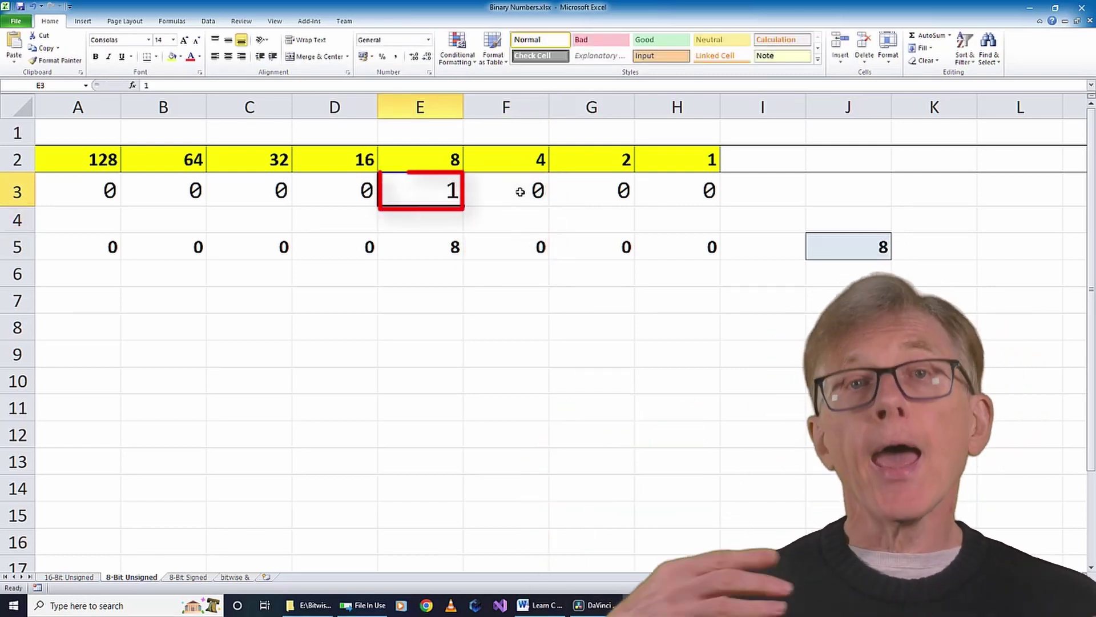
type("0")
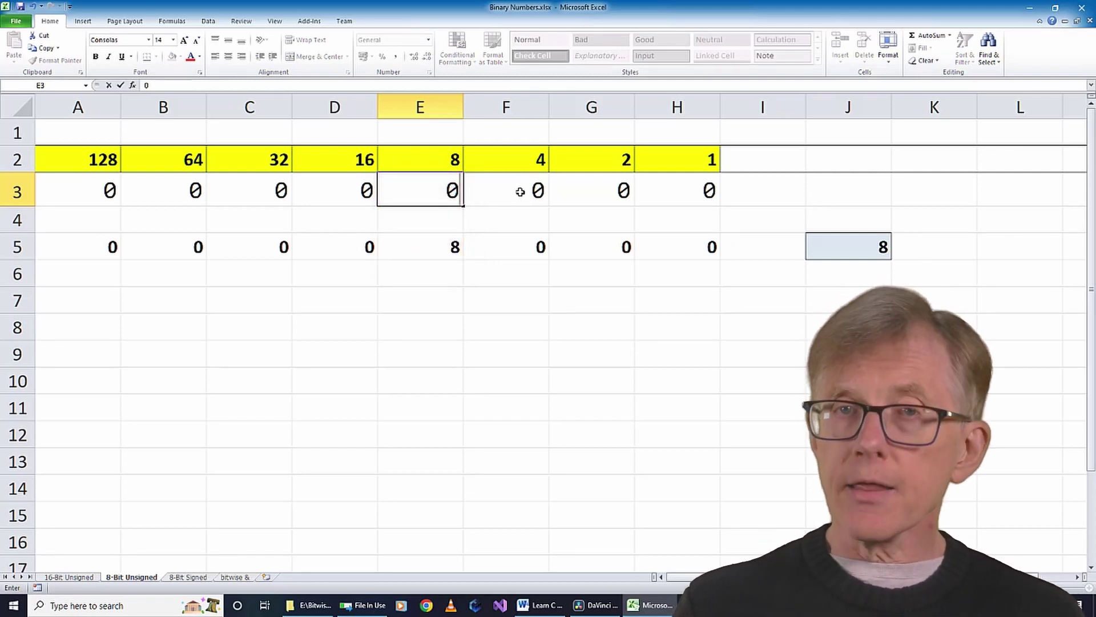
key("Return")
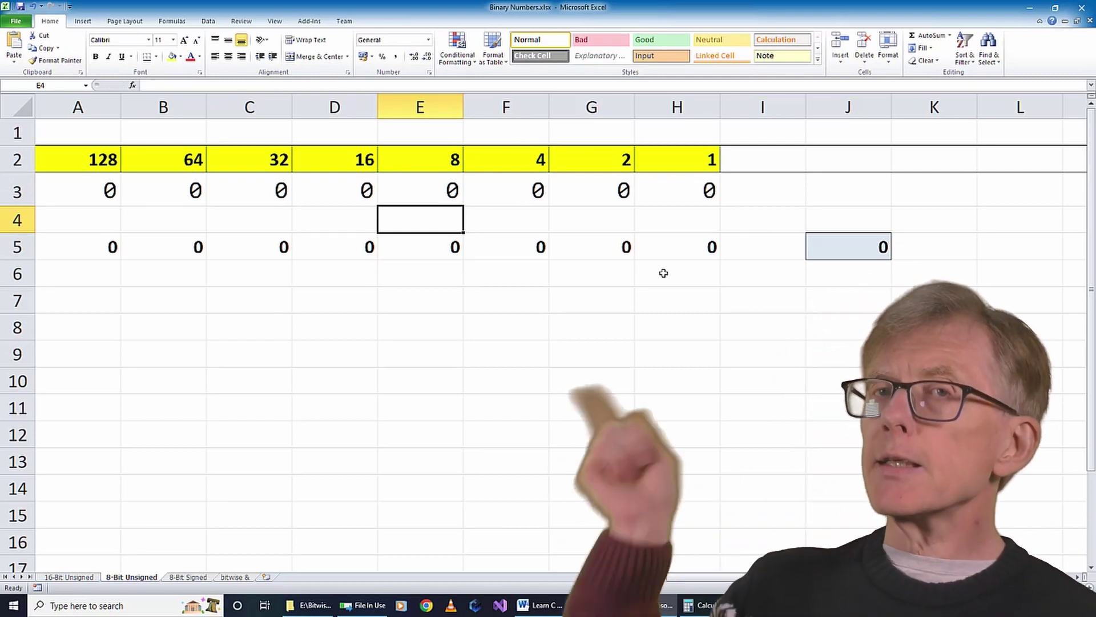
Step: Check J5's SUM formula, then enter 1 in bit cells H3, G3 and F3
left_click(833, 249)
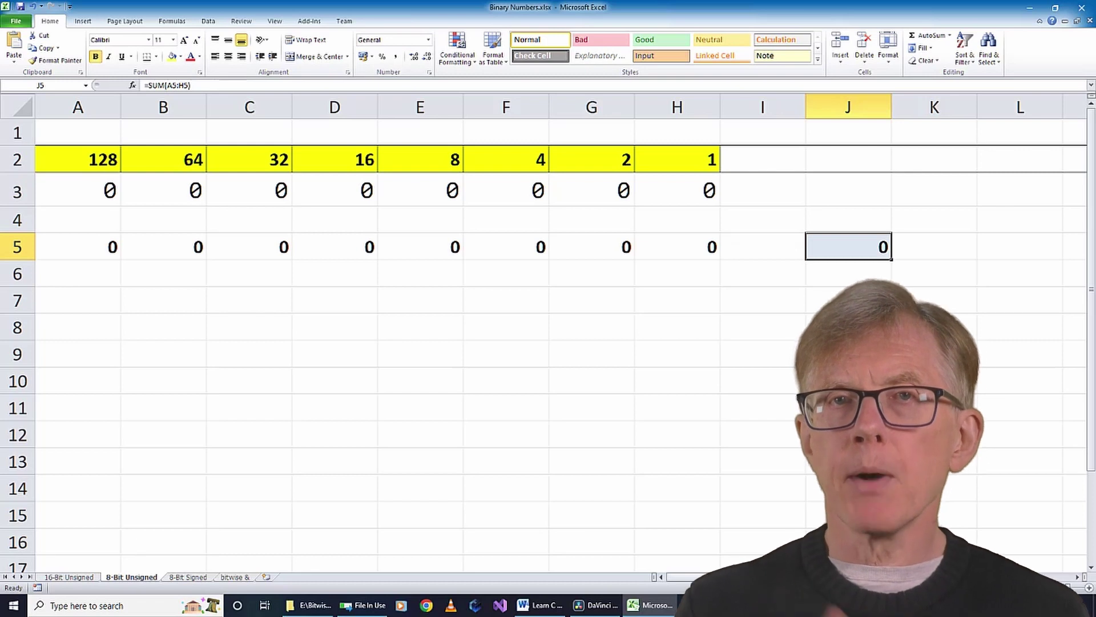
left_click(709, 200)
type("1")
key("Return")
left_click(600, 190)
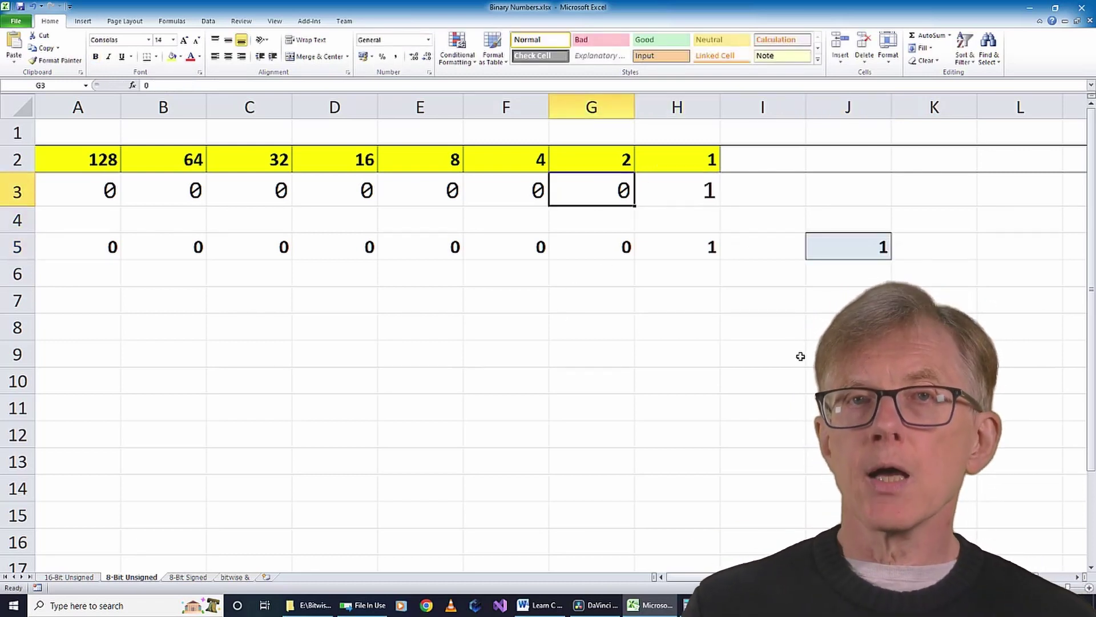
type("1")
key("Return")
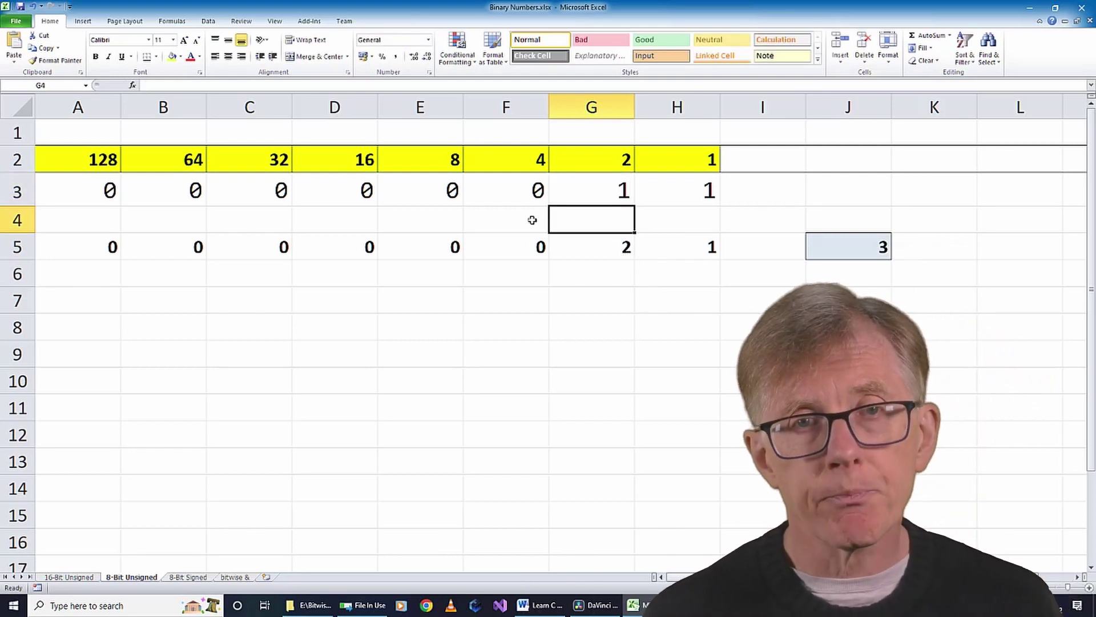
left_click(536, 190)
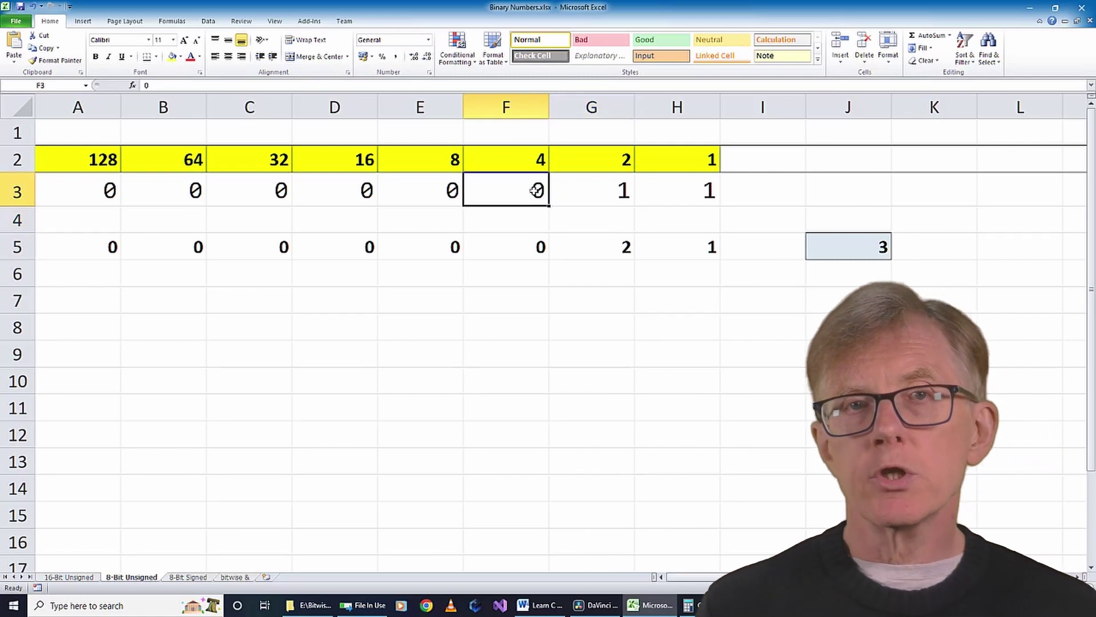
type("1")
key("Return")
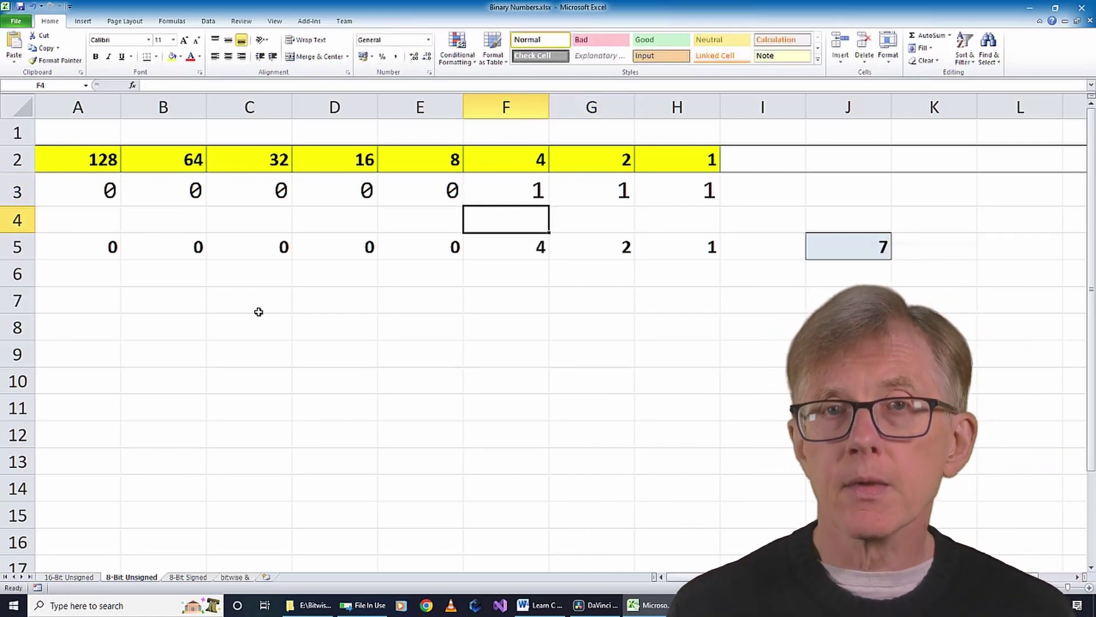
Step: Enter 1 in B3, A3, C3, D3 and E3 so J5 reaches 255, then view A5's formula
left_click(187, 186)
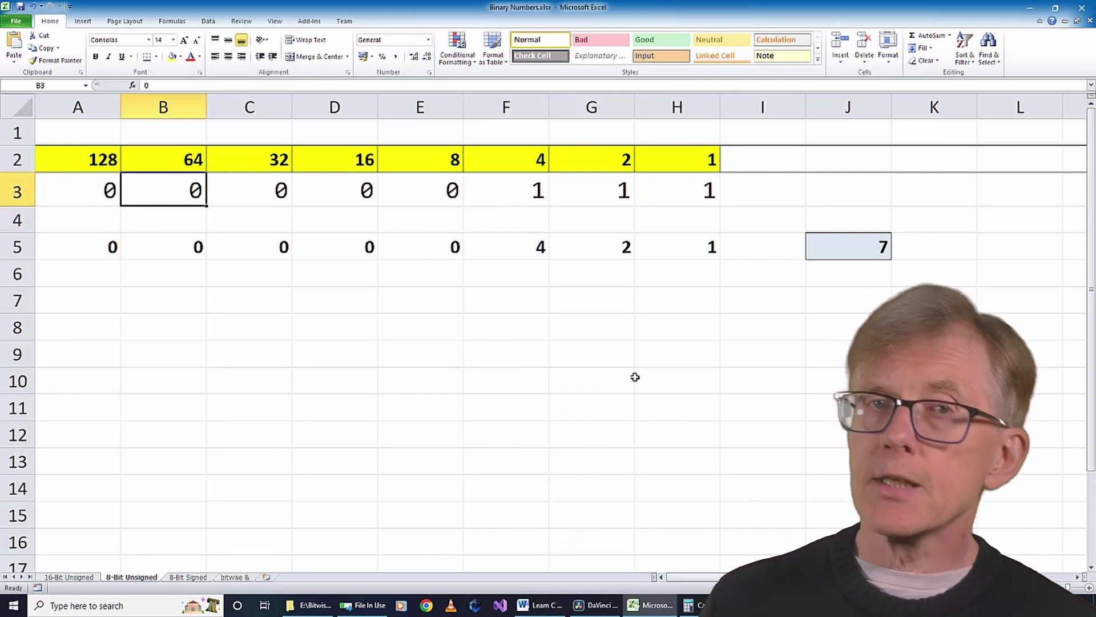
type("1")
key("Return")
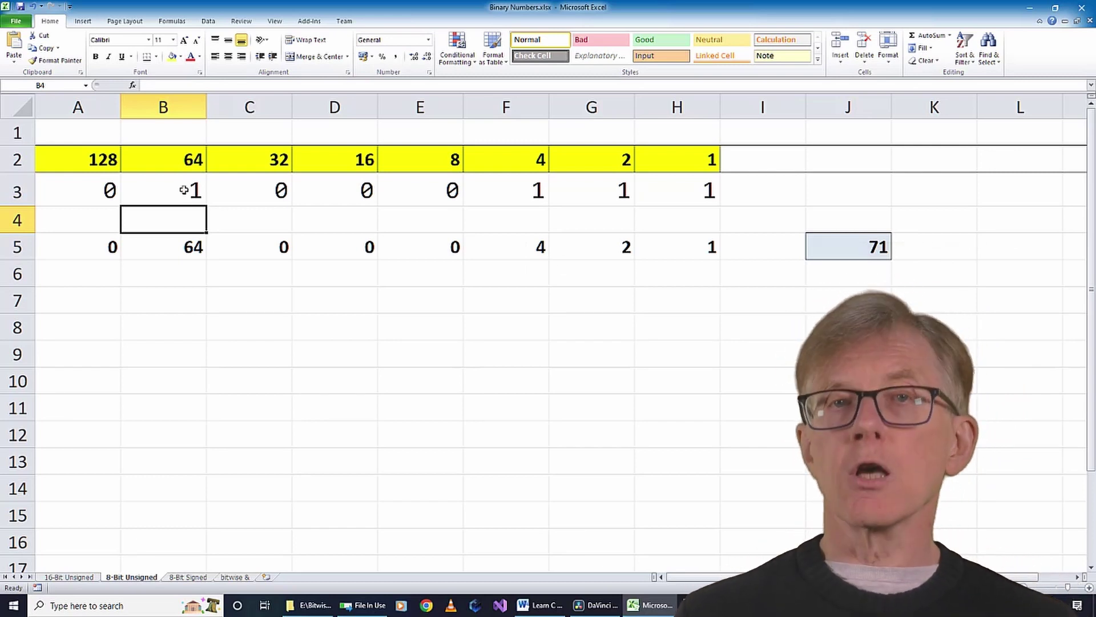
left_click(97, 184)
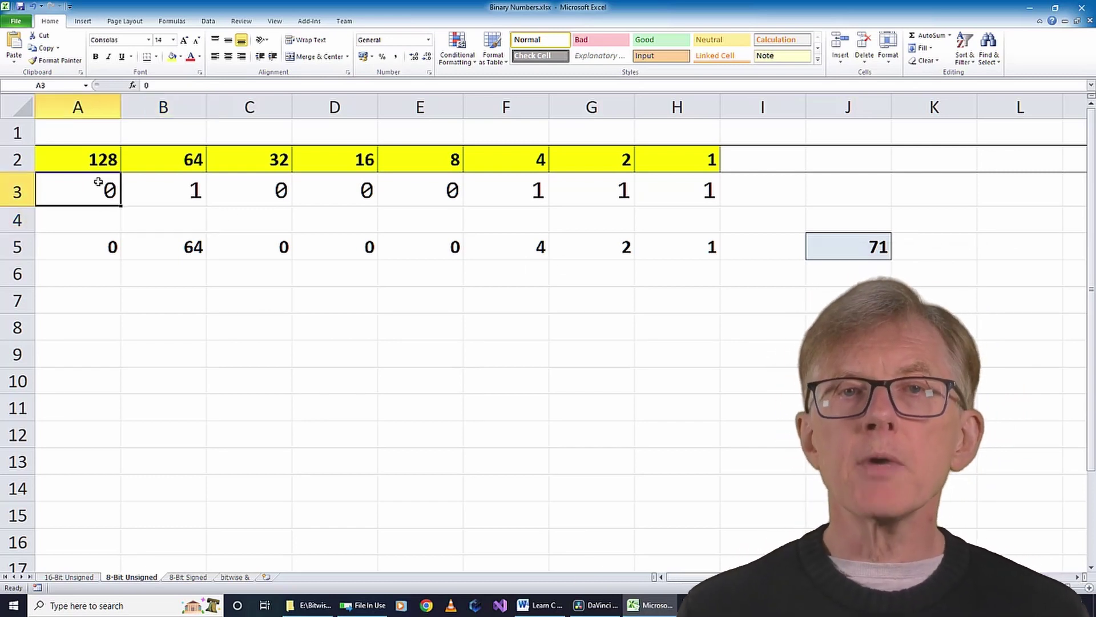
type("1")
key("Tab")
key("Tab")
type("1")
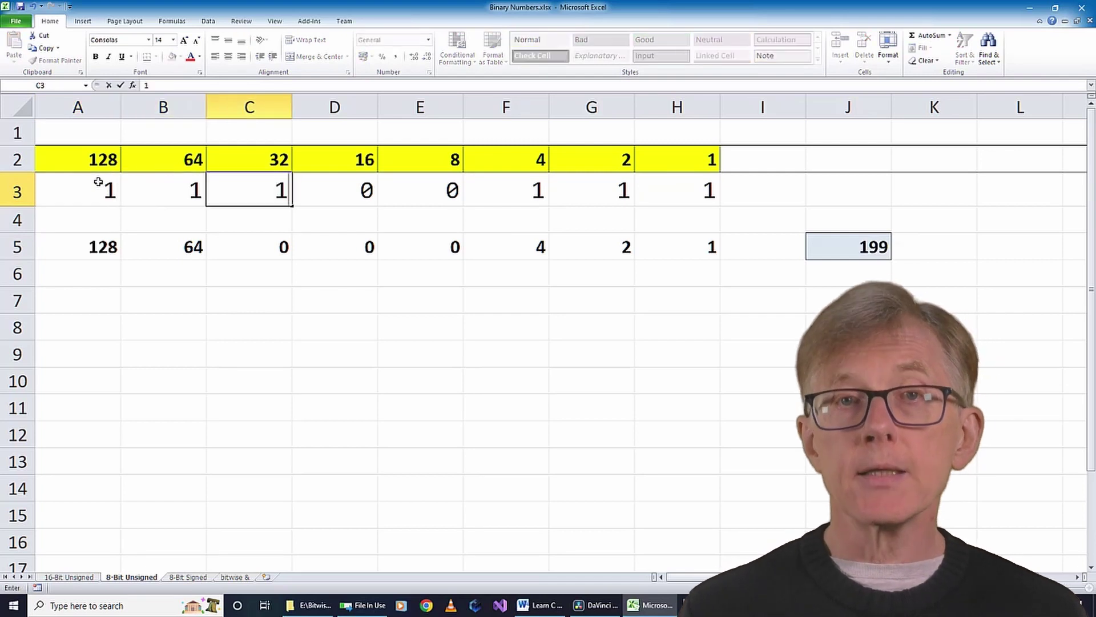
key("Tab")
type("1")
key("Tab")
type("1")
key("Tab")
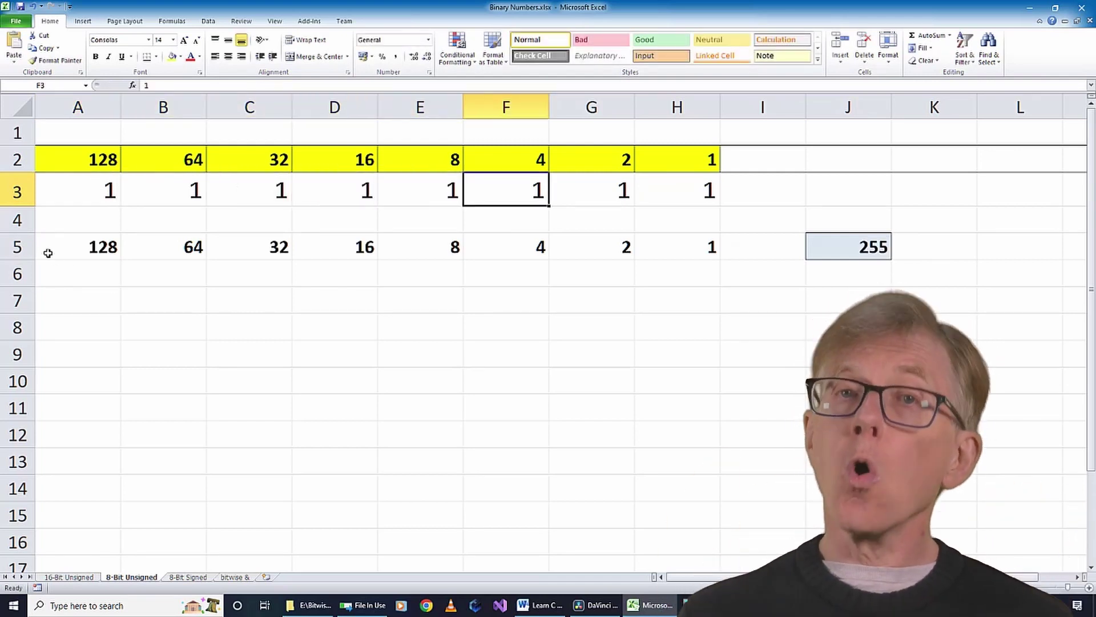
left_click(81, 252)
Step: Select the A5:H5 product row, showing A5's =A2*A3 formula along the way
left_click(685, 247, "shift")
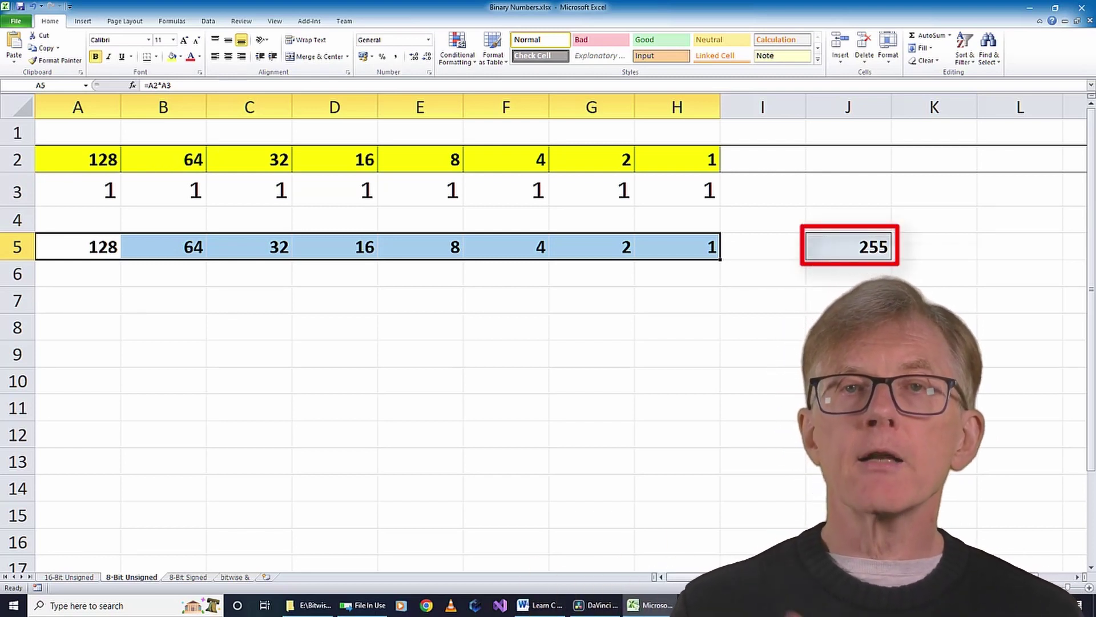
left_click(816, 522)
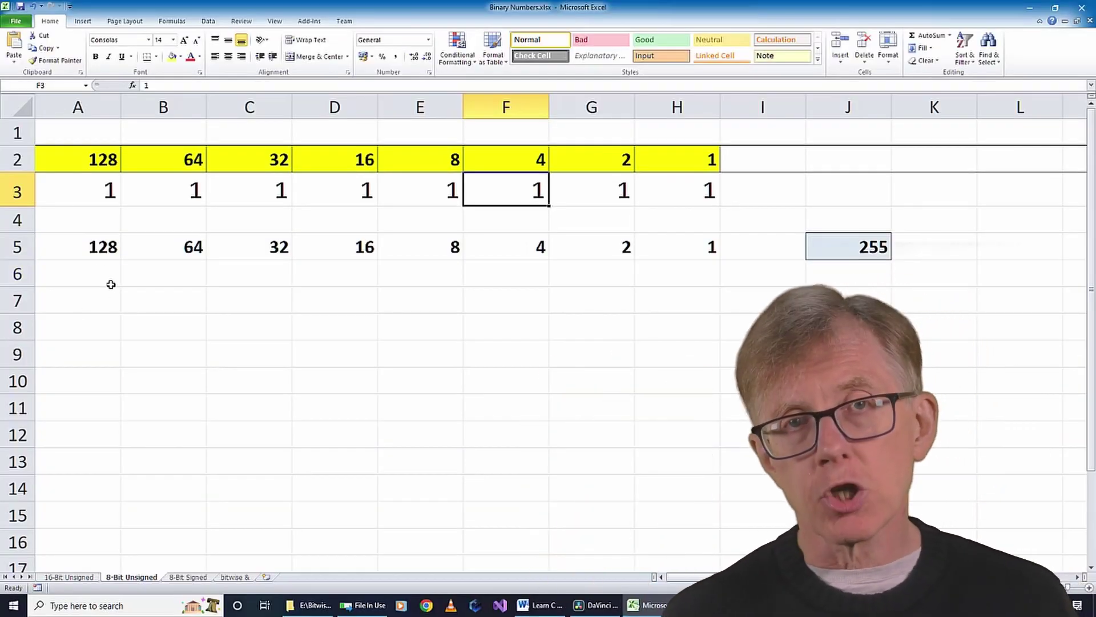
left_click(66, 246)
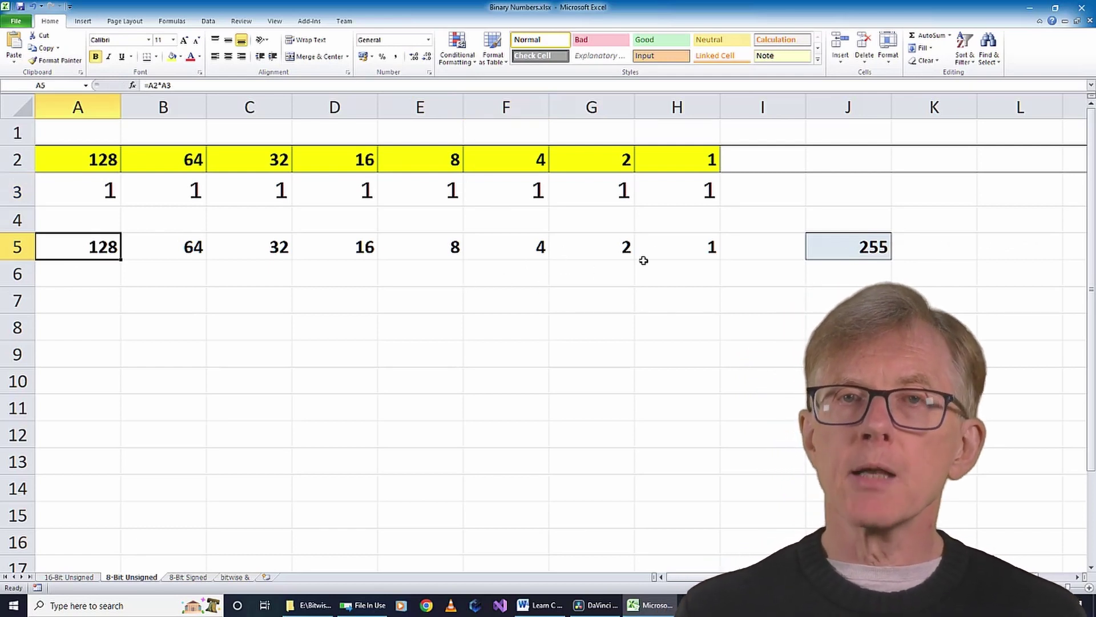
left_click(686, 246, "shift")
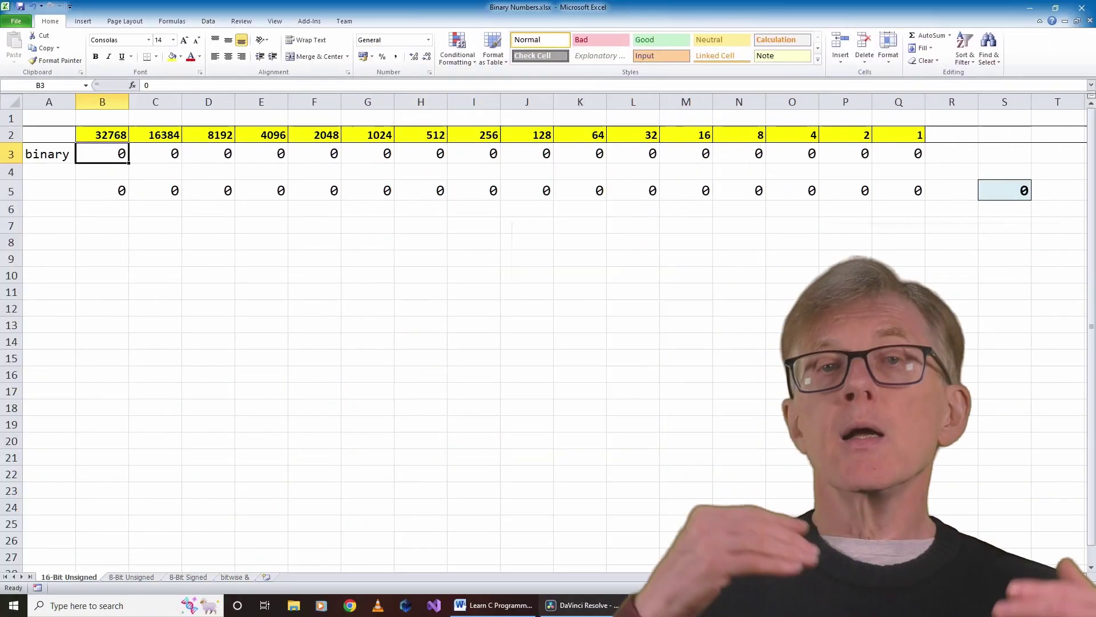
Step: Type 1 across all sixteen bit cells in row 3 so S5 totals 65535
mouse_move(651, 605)
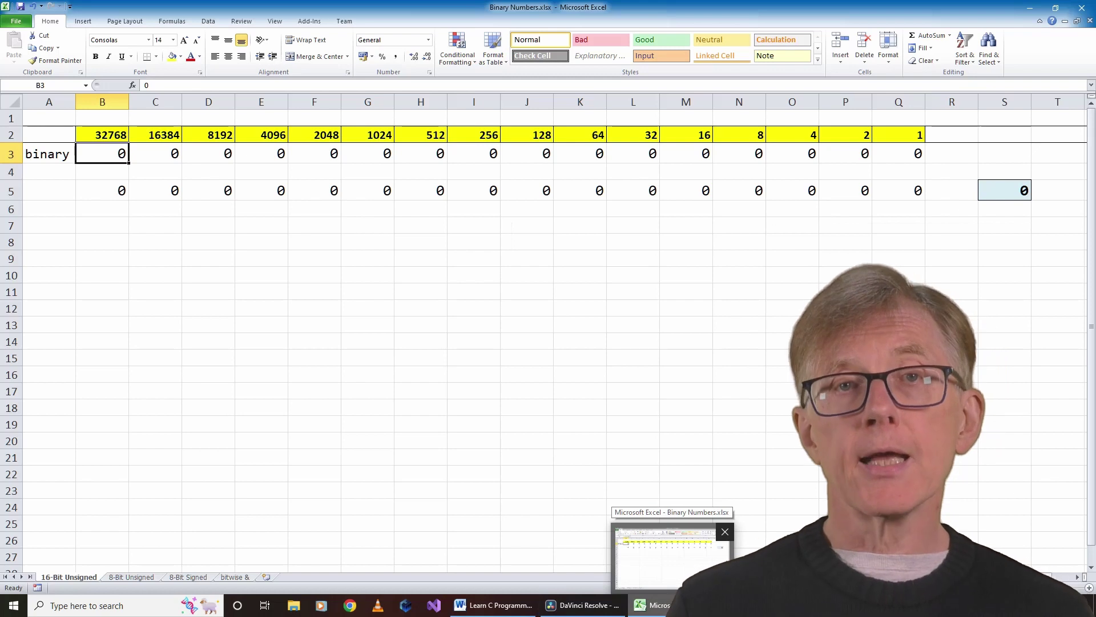
type("1")
key("Tab")
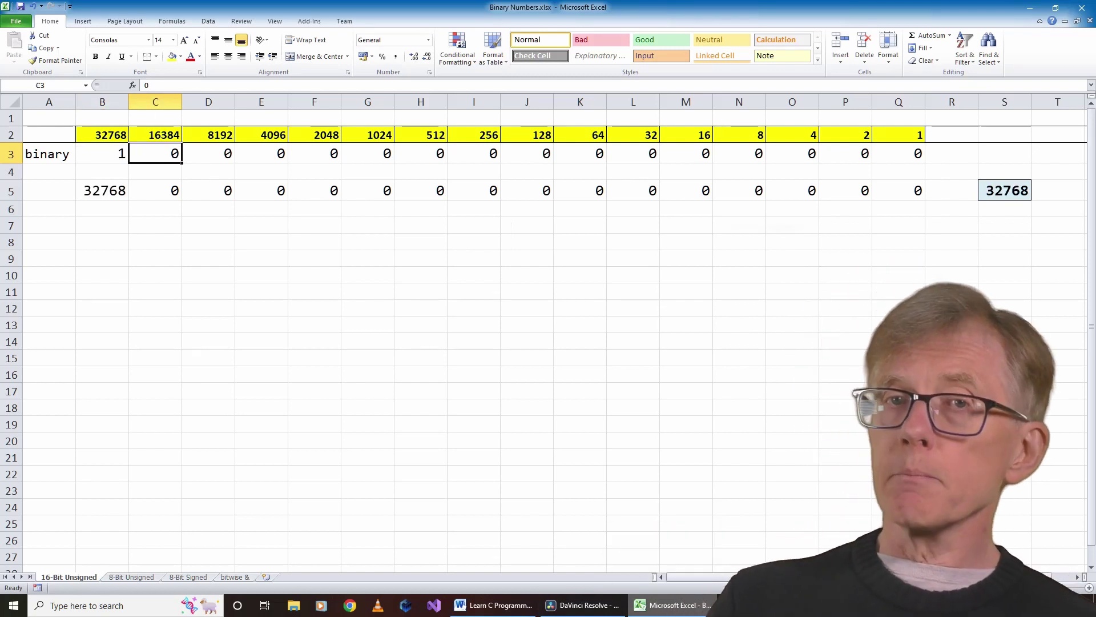
type("1")
key("Tab")
type("1")
key("Tab")
type("1\t1\t1\t")
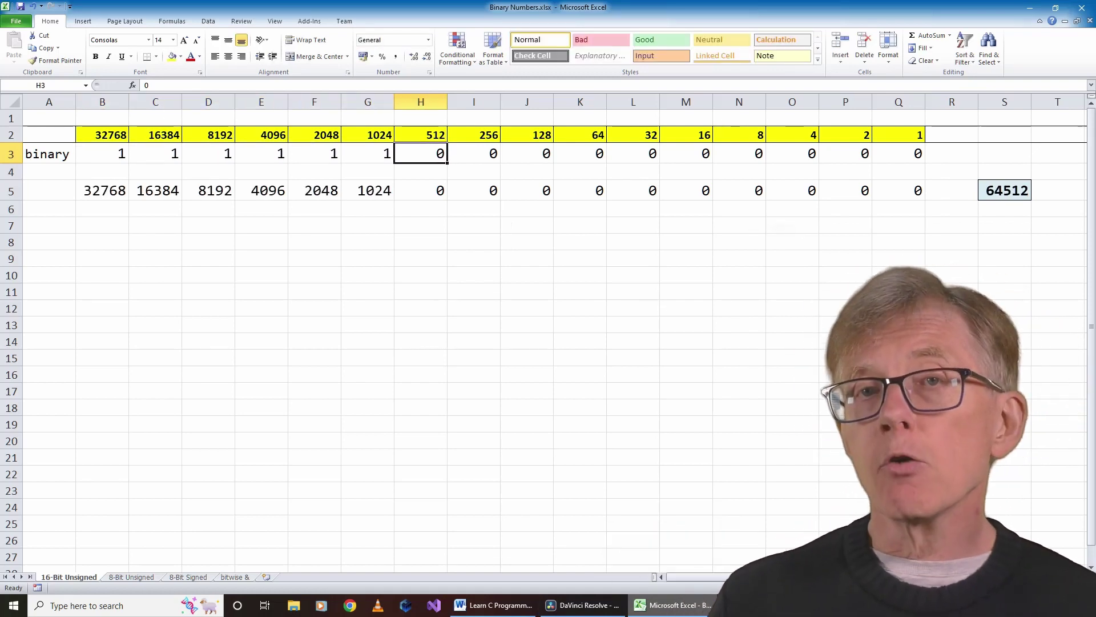
type("1\t1\t1\t1\t1\t1\t1\t1\t1\t1")
key("Down")
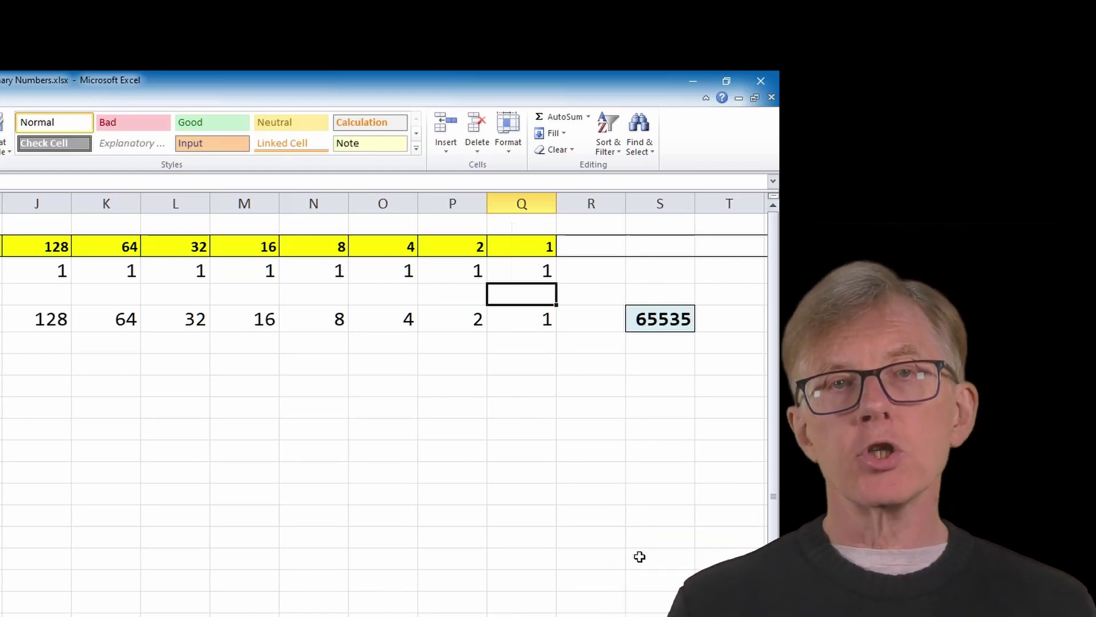
left_click(644, 326)
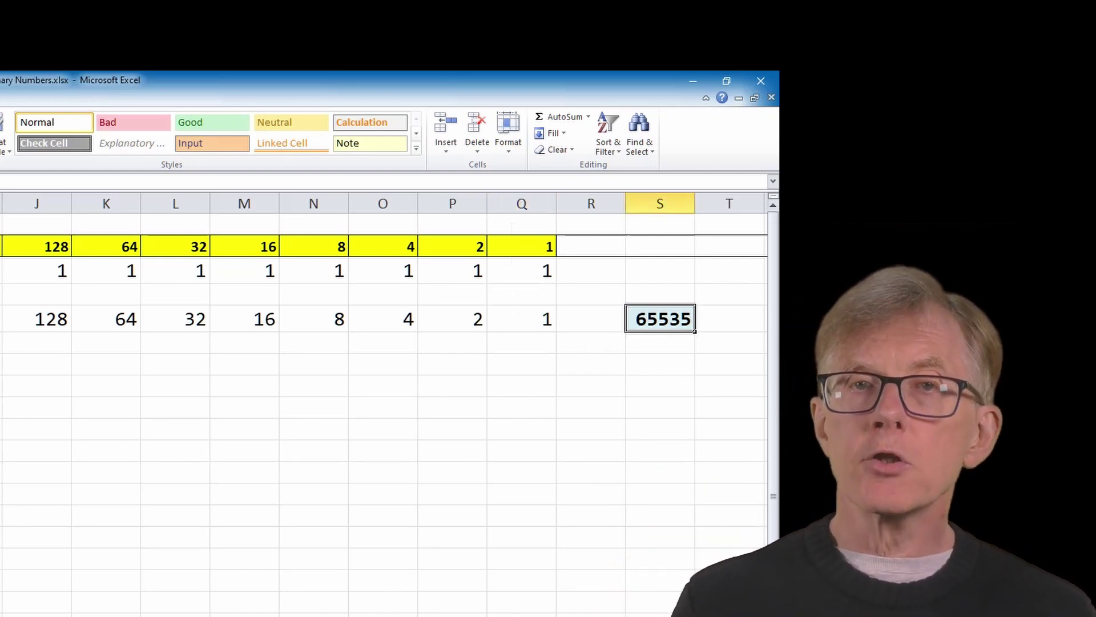